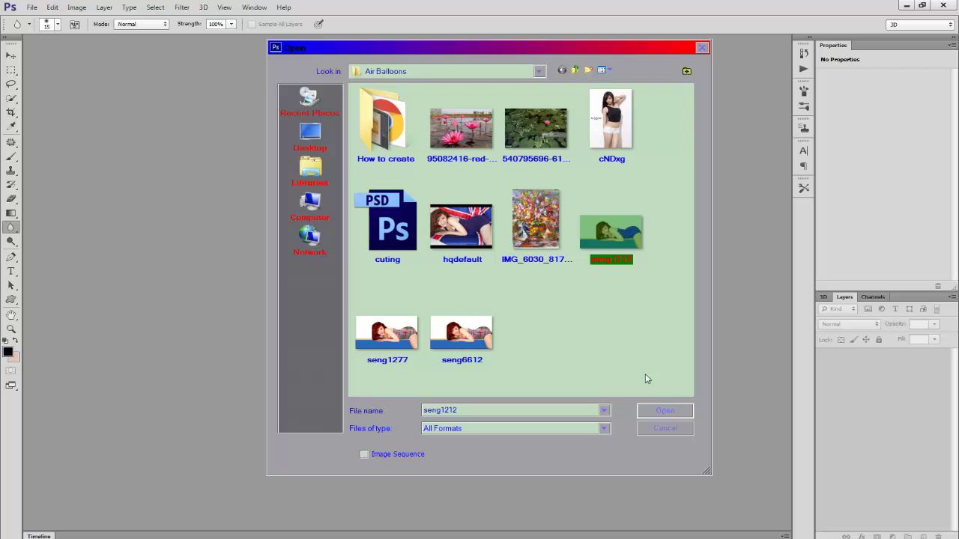
Step: Open the seng1212 image and add a black Solid Color fill layer above the background
left_click(662, 413)
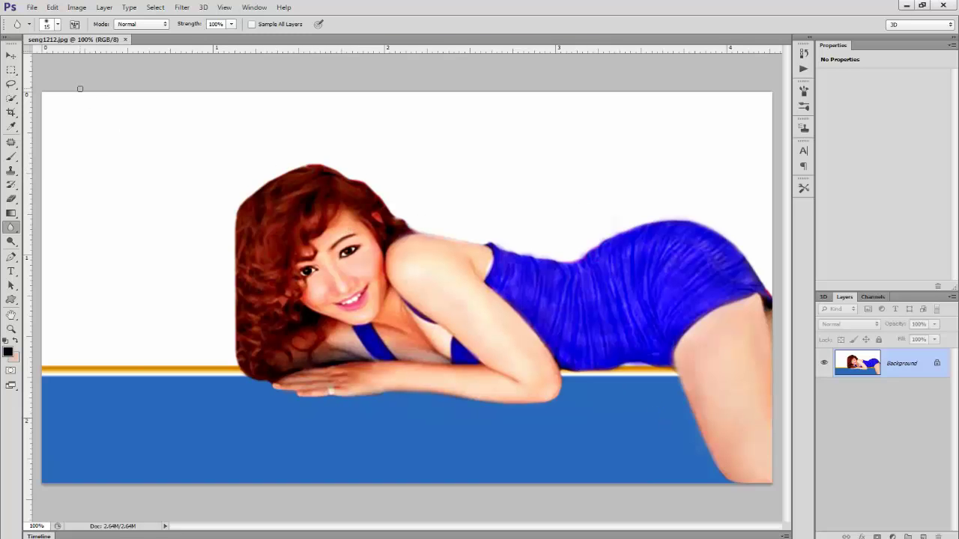
left_click(11, 55)
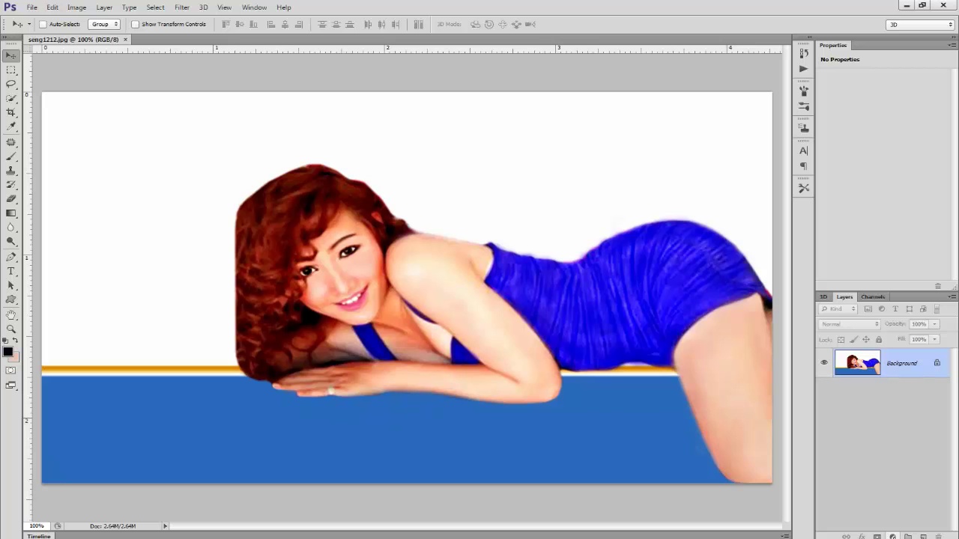
left_click(892, 536)
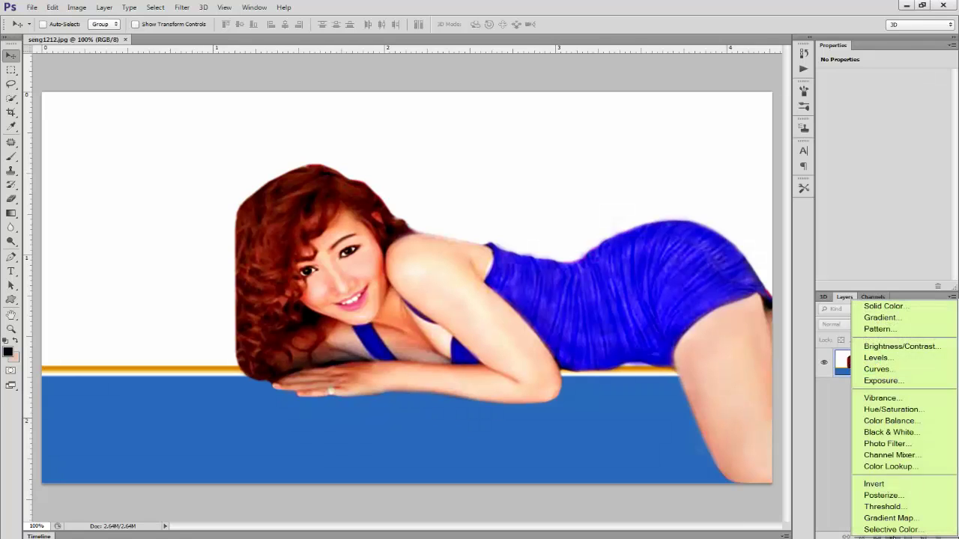
left_click(892, 306)
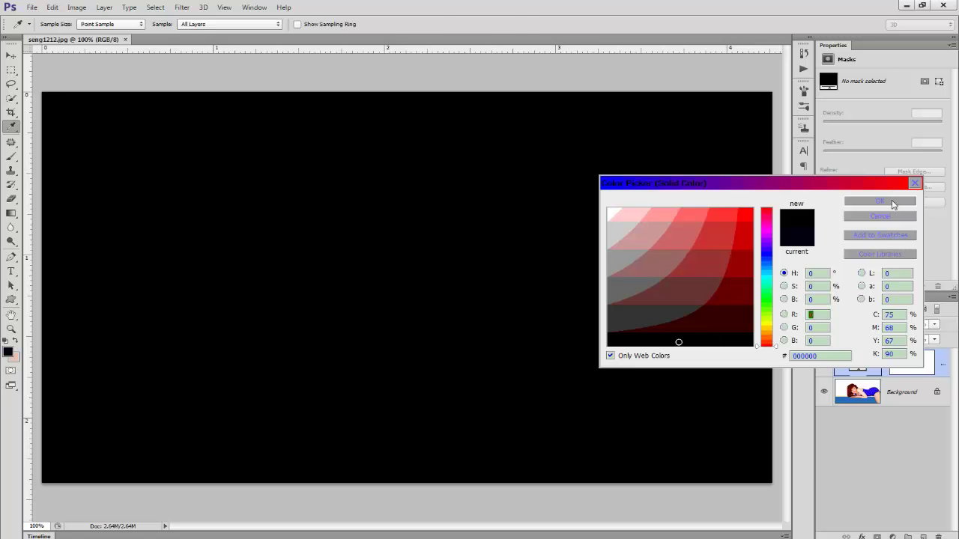
left_click(895, 200)
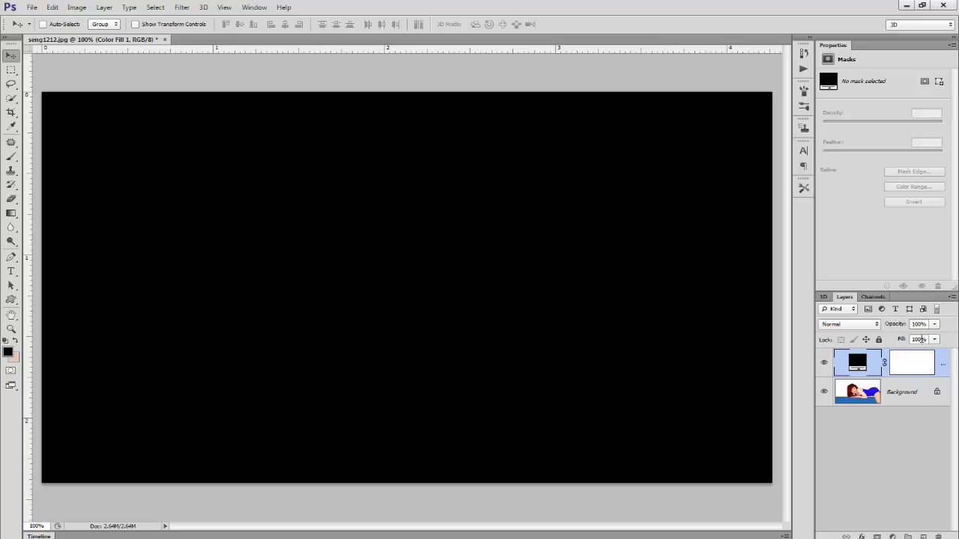
Step: Duplicate the Background layer, rename the copy as Background 11, and place it above the color fill layer
left_click_drag(922, 396, 925, 536)
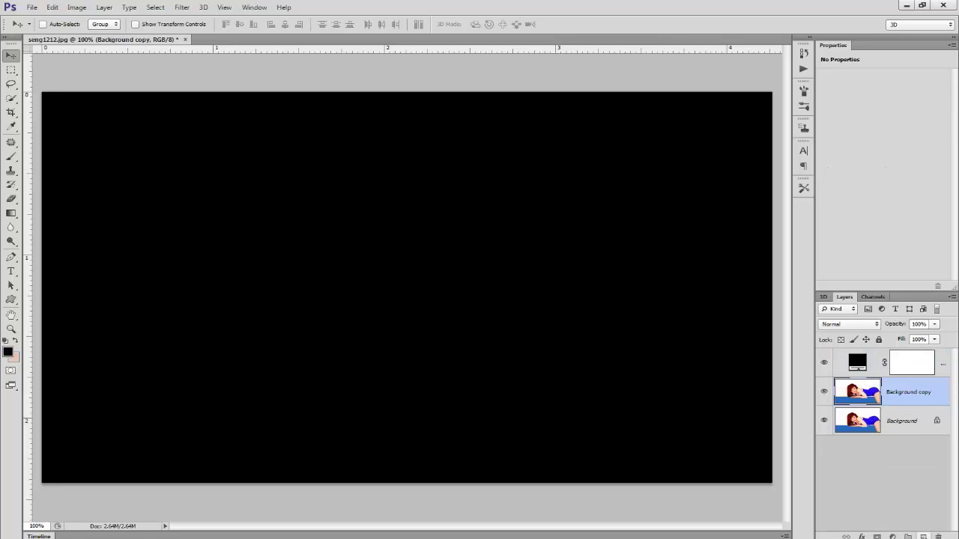
double_click(920, 392)
type("1")
key("Return")
left_click_drag(899, 399, 893, 364)
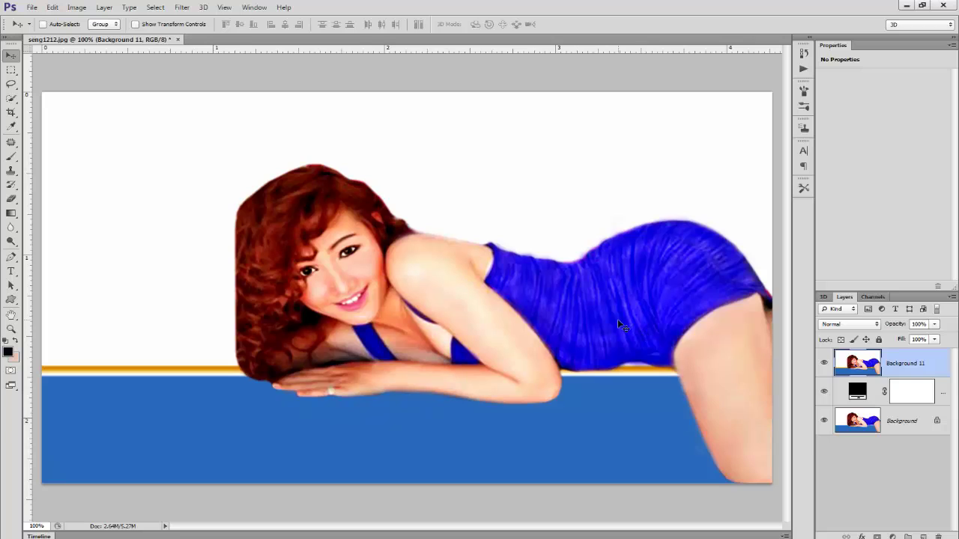
Step: Trace a closed Pen tool path around the main body of the blue dress on the Background 11 layer
left_click(11, 257)
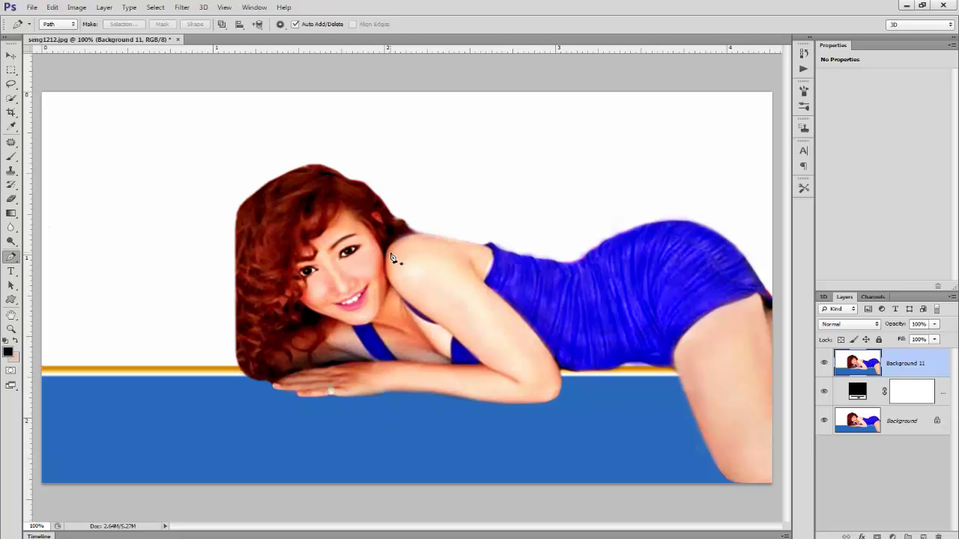
left_click(484, 284)
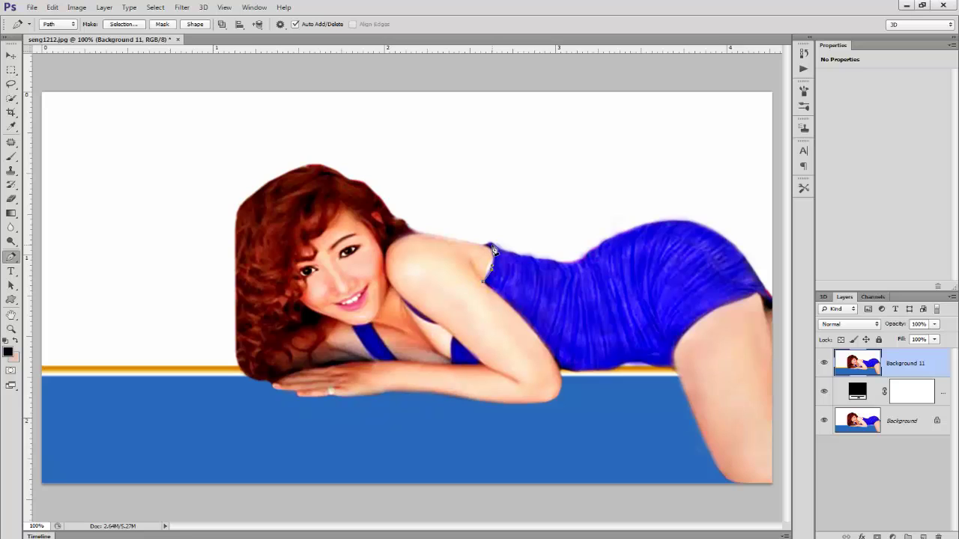
left_click(489, 245)
left_click(524, 257)
left_click(535, 256)
left_click(554, 260)
left_click(574, 264)
left_click(585, 259)
left_click(597, 248)
left_click(611, 236)
left_click(631, 230)
Step: Convert the dress path into a new anti-aliased selection with a feather radius of 1 pixel
right_click(634, 278)
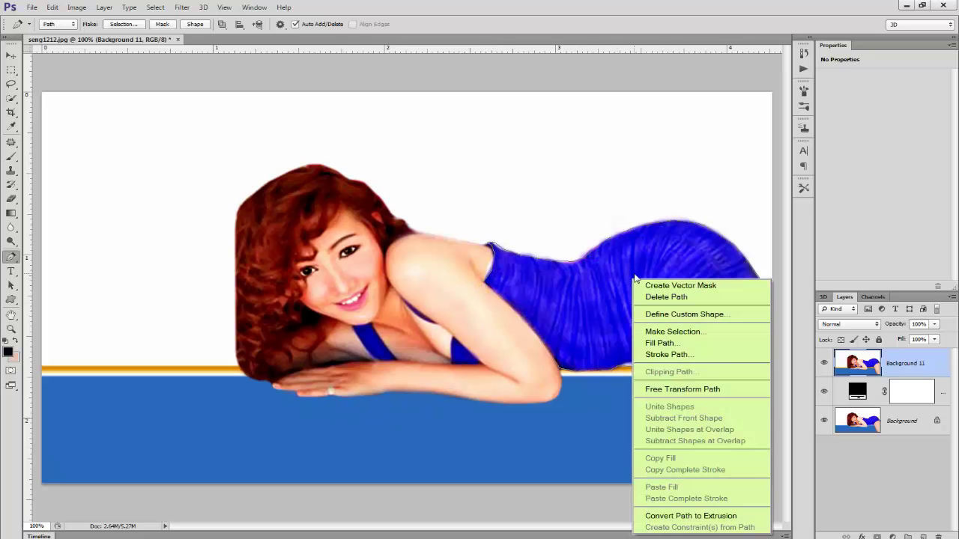
left_click(691, 332)
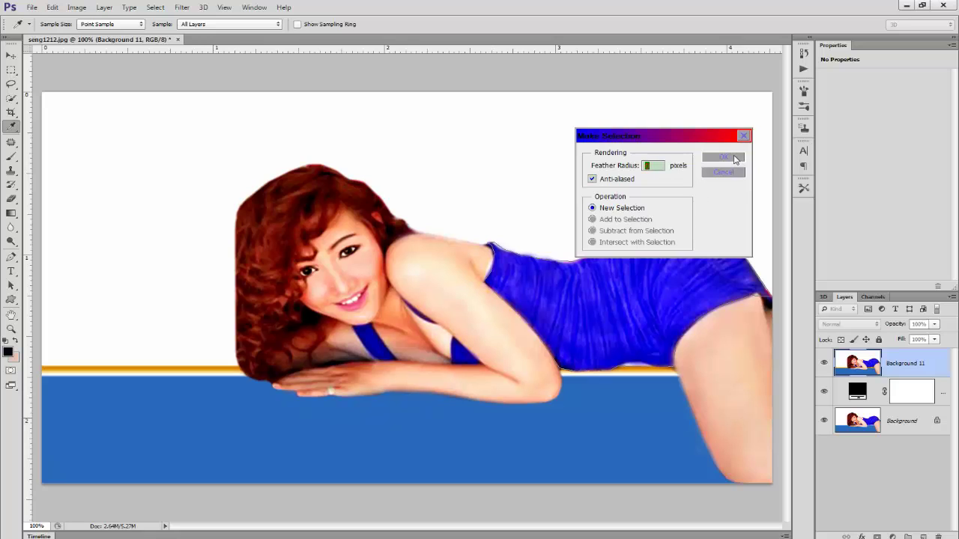
type("1")
left_click(735, 159)
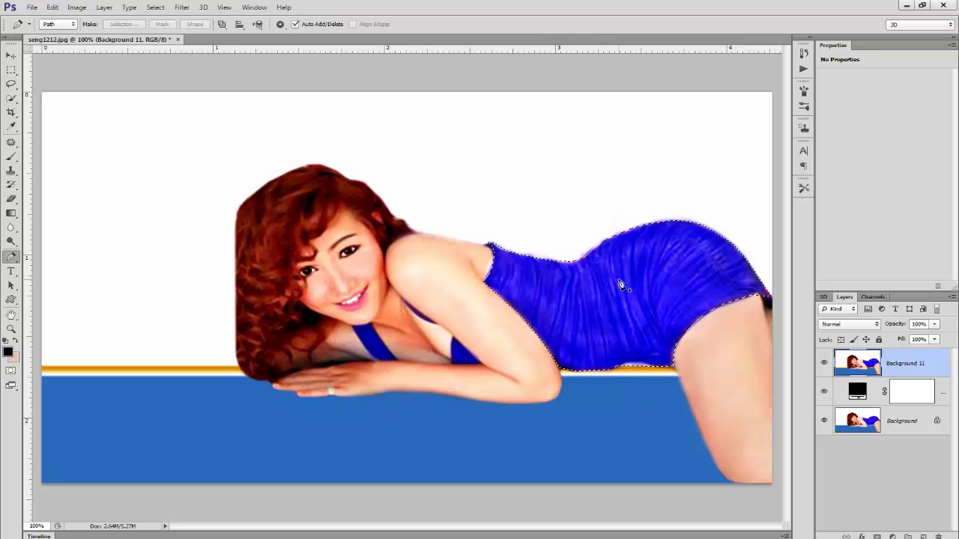
Step: Cut the selected dress body onto its own layer and move the piece up into the white area above the woman
left_click(11, 70)
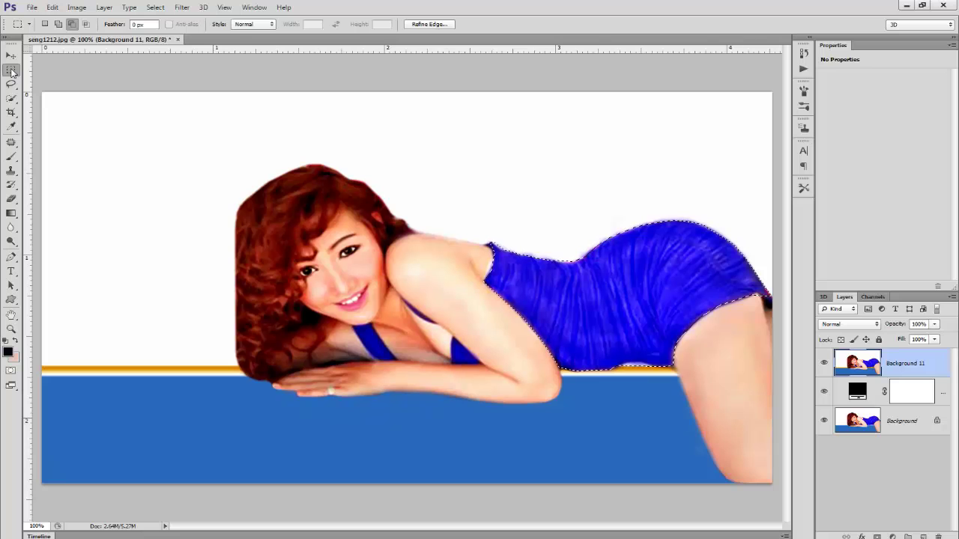
right_click(628, 284)
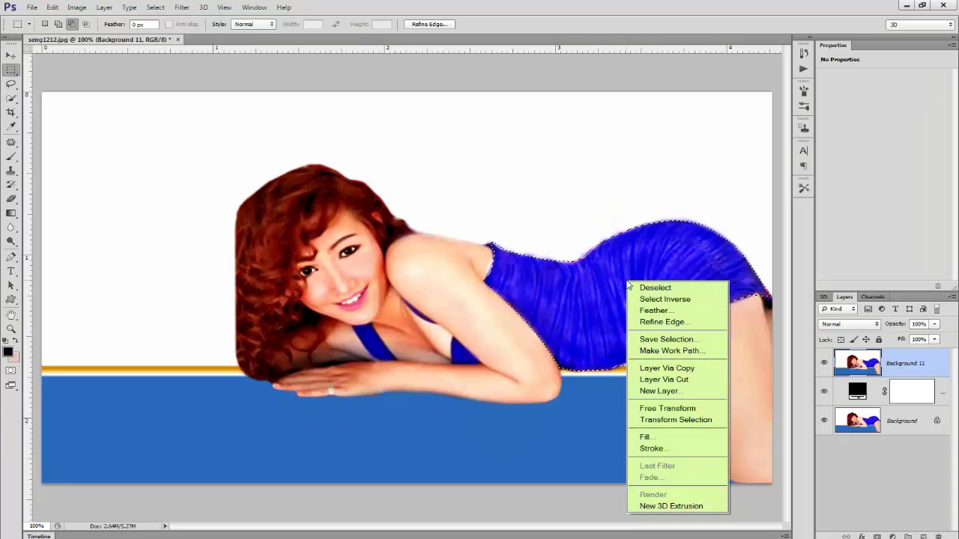
left_click(677, 369)
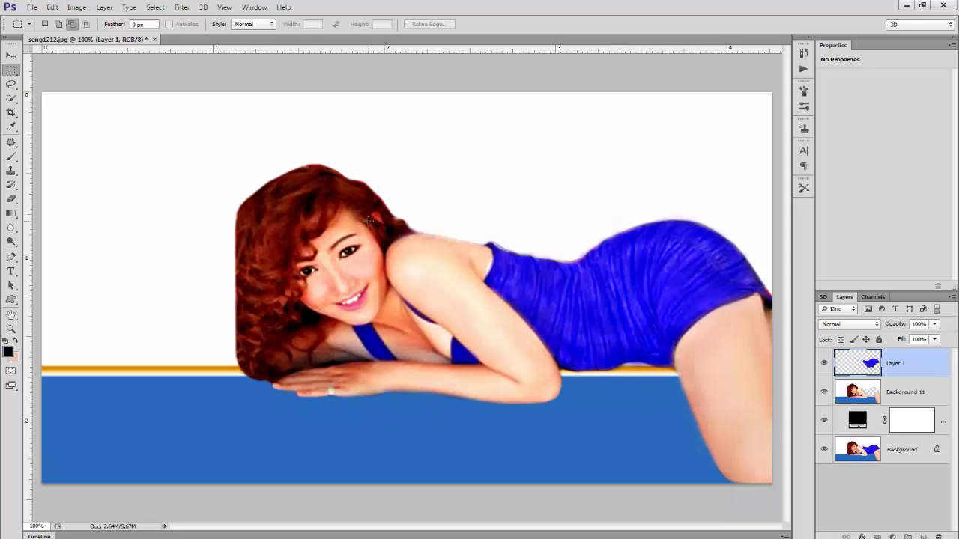
left_click(11, 55)
left_click_drag(619, 304, 538, 159)
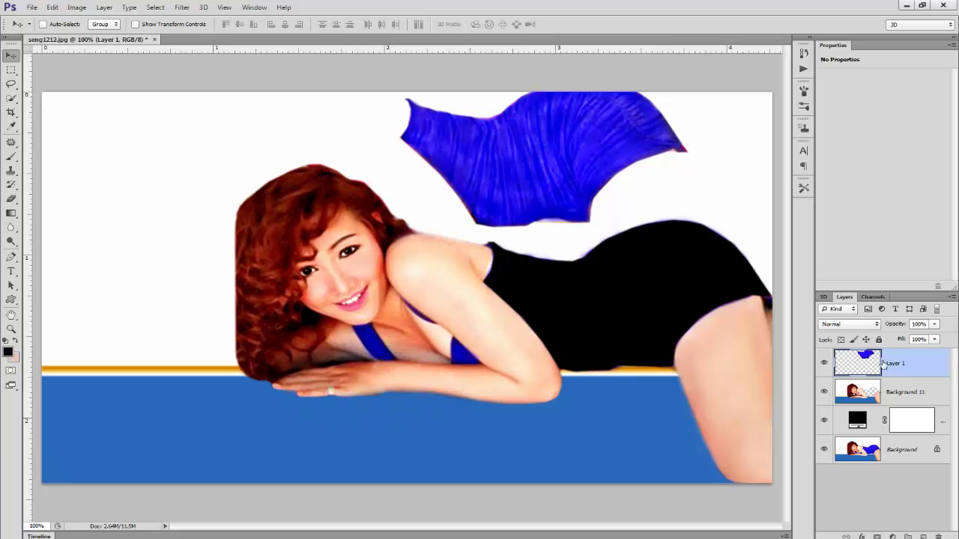
Step: Trace the small blue dress triangle beside the arm on Background 11 and make it a selection with a 1-pixel feather
left_click(879, 390)
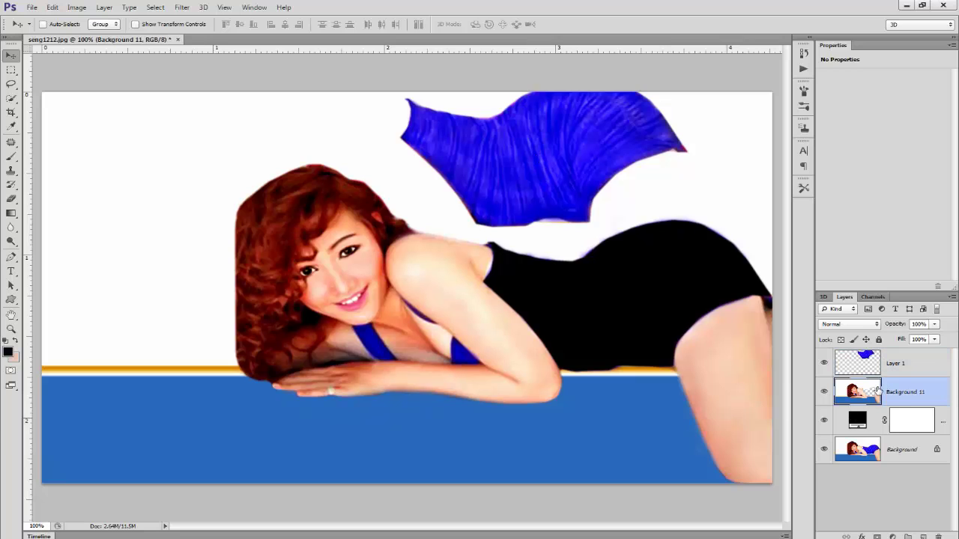
left_click(10, 257)
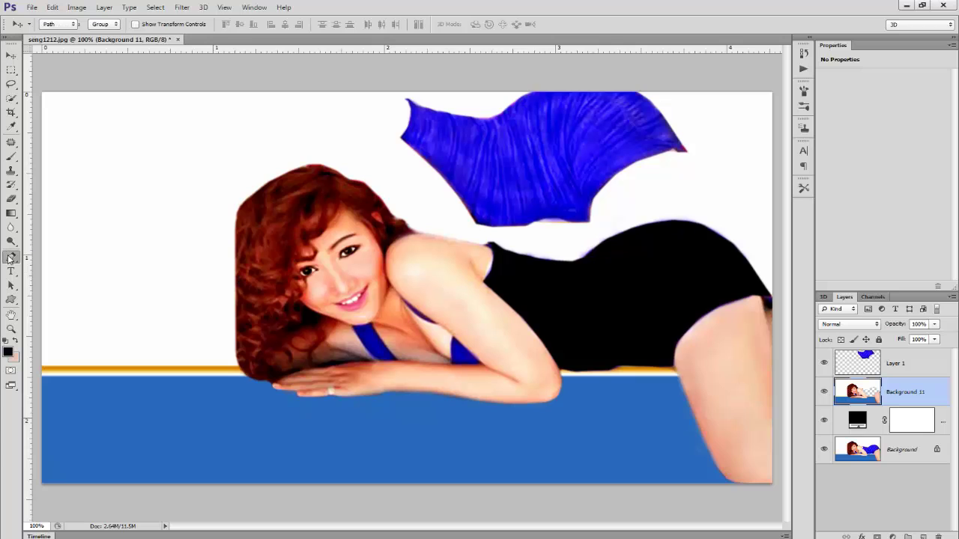
left_click(451, 365)
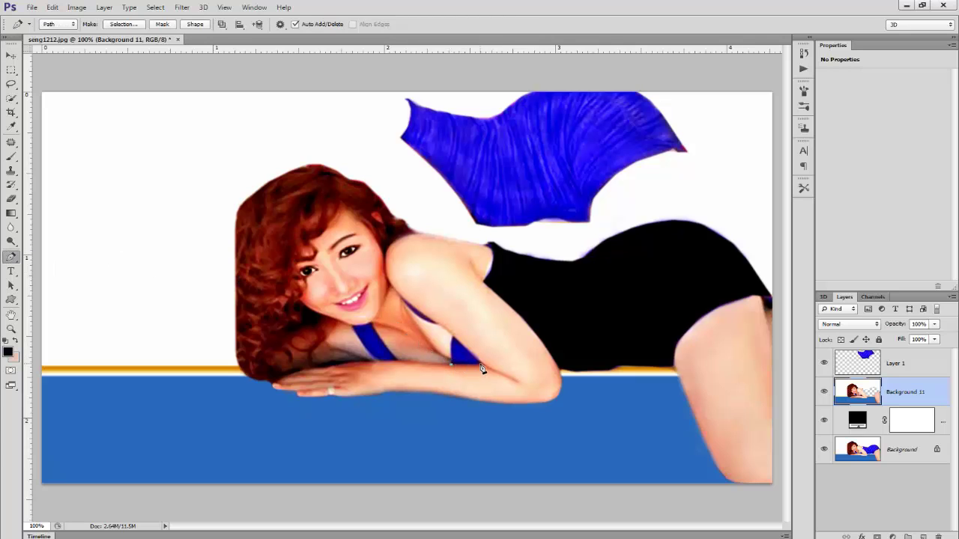
left_click(480, 366)
left_click(453, 338)
left_click(452, 368)
right_click(460, 359)
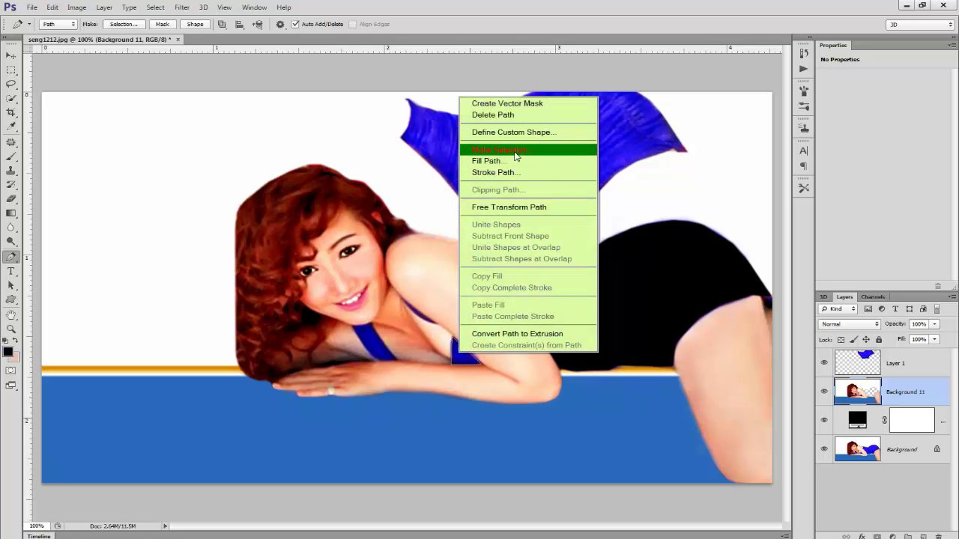
left_click(515, 155)
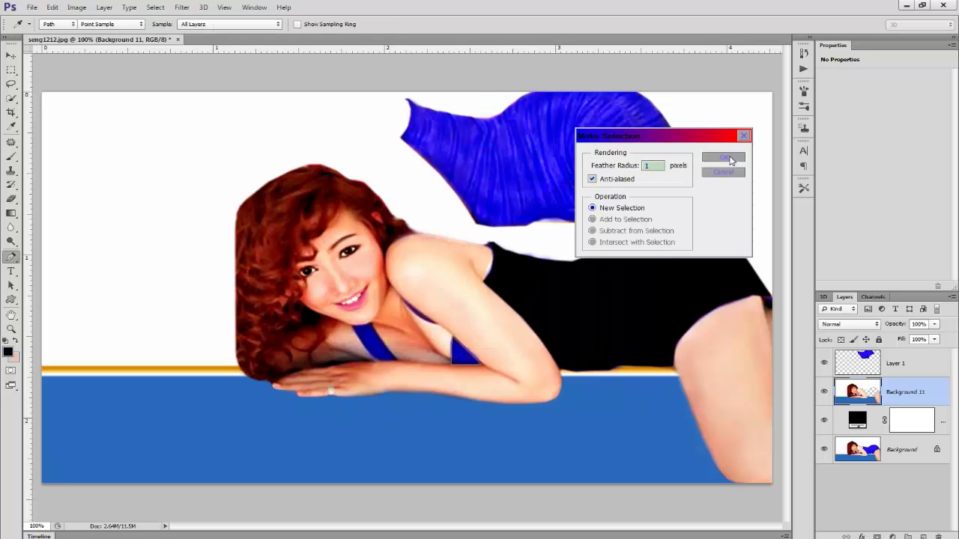
left_click(724, 157)
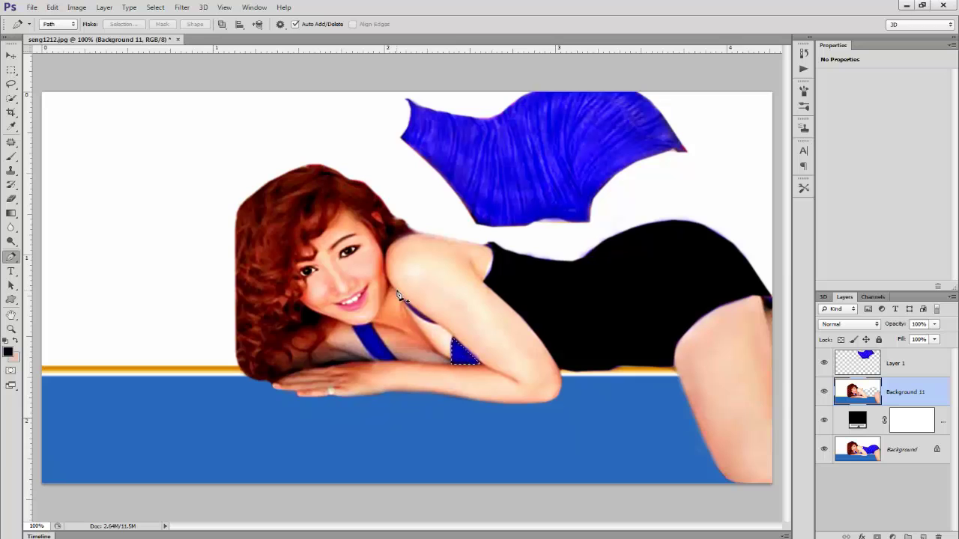
Step: Cut the selected triangle onto its own layer and move it into the white area above the woman's hair
left_click(11, 70)
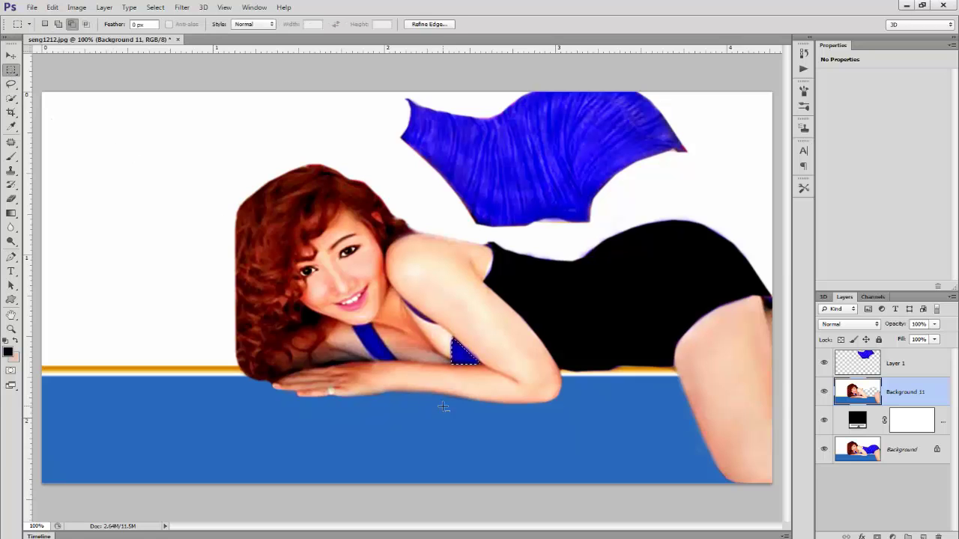
right_click(457, 358)
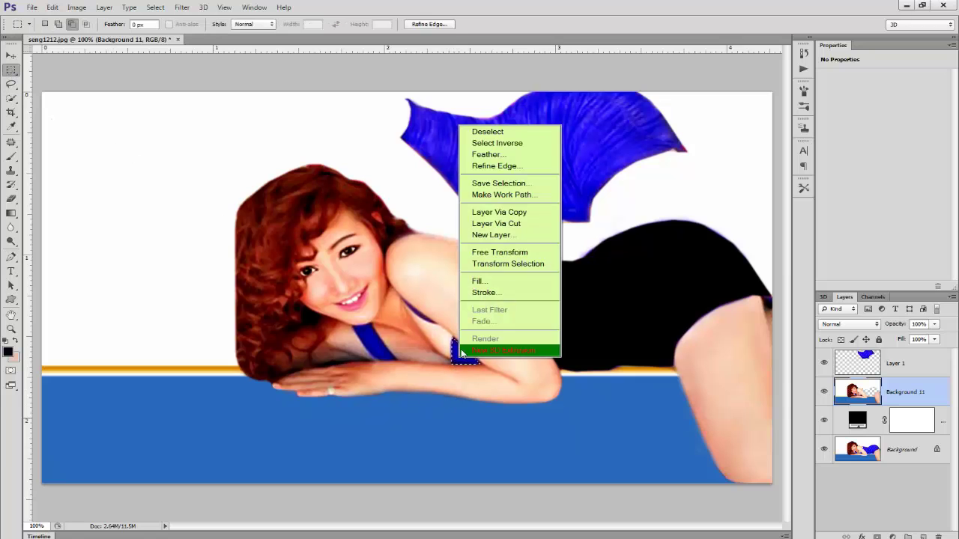
left_click(524, 226)
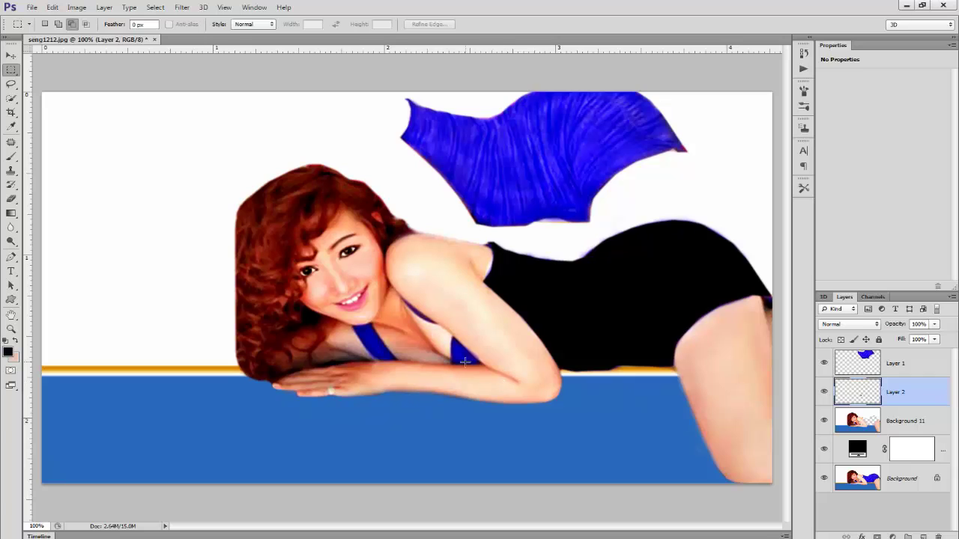
left_click(11, 56)
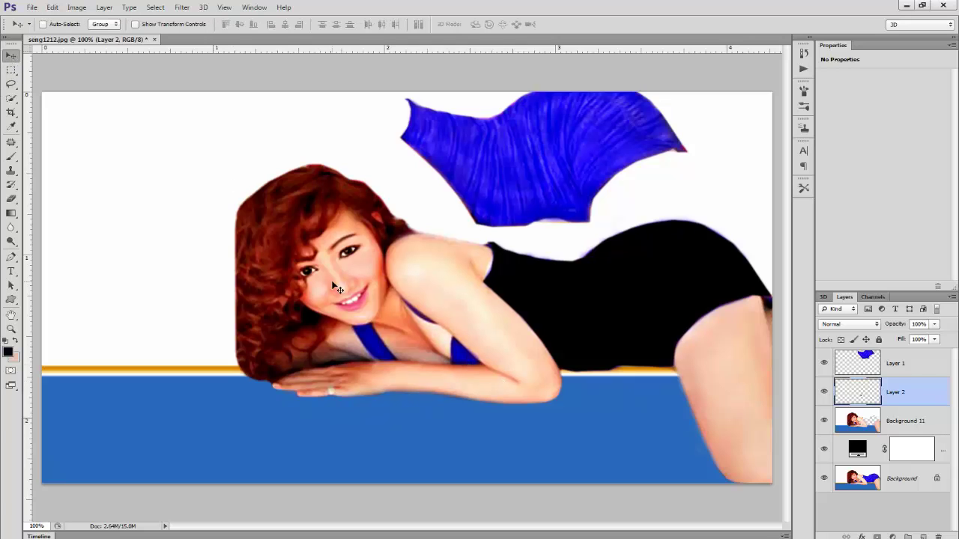
left_click_drag(459, 358, 329, 135)
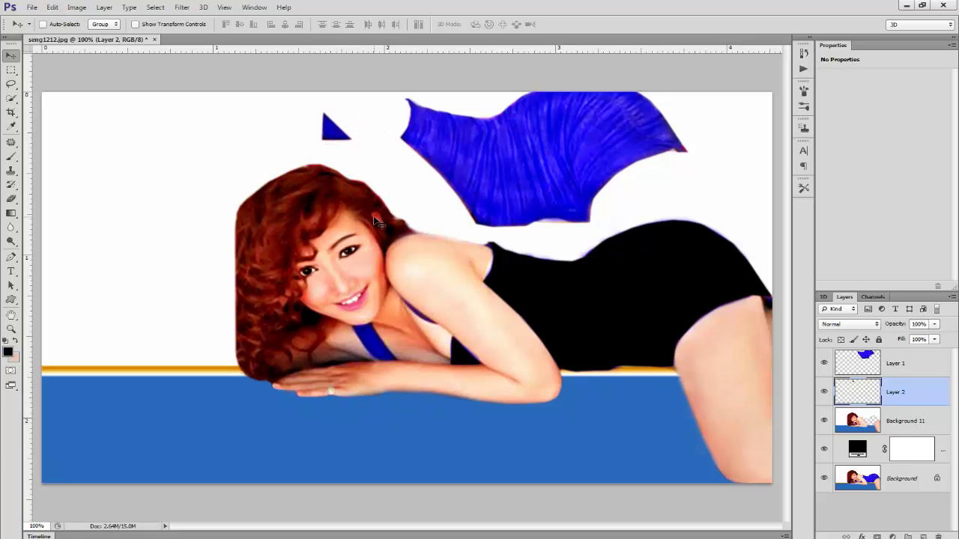
Step: Trace the blue strap below the chin on Background 11 and make it a selection with a 1-pixel feather
left_click(897, 428)
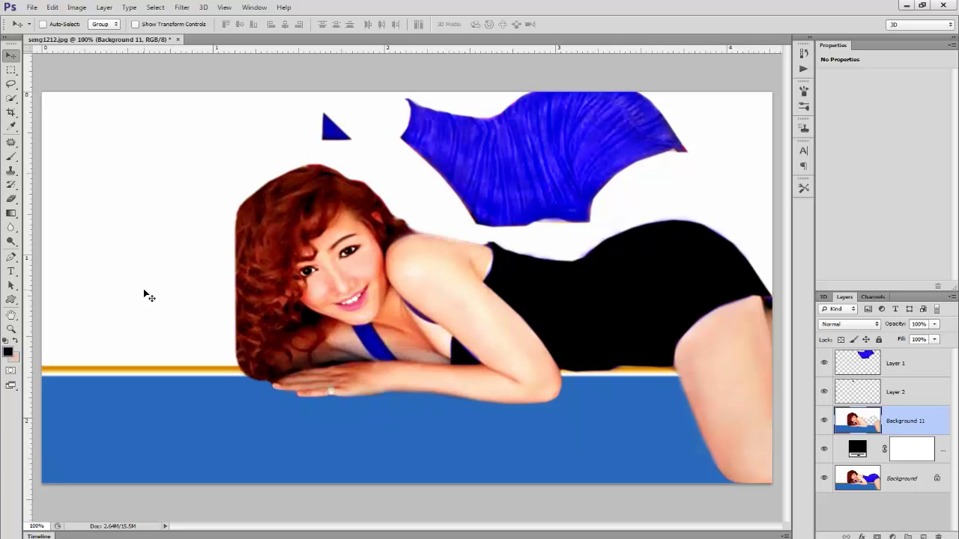
left_click(12, 257)
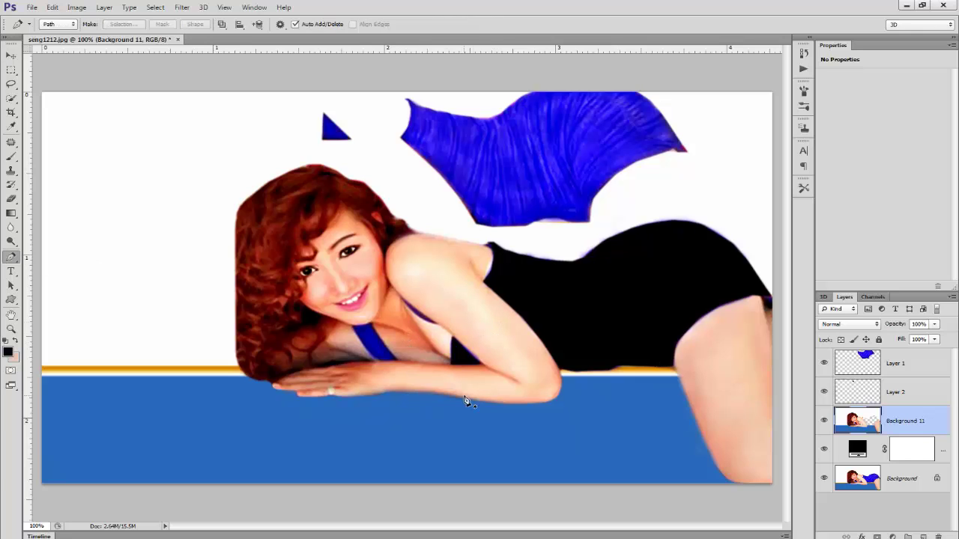
left_click(397, 361)
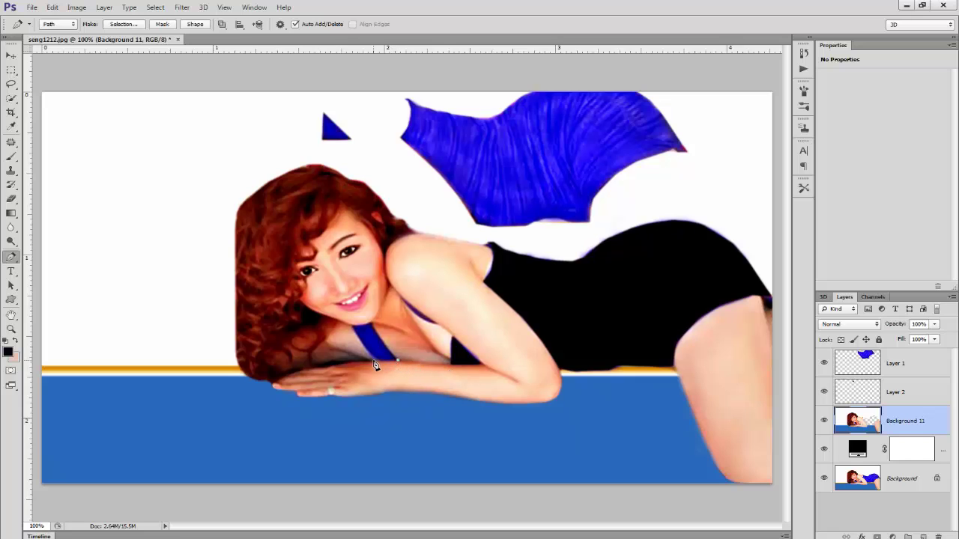
left_click(373, 361)
left_click(394, 360)
right_click(373, 342)
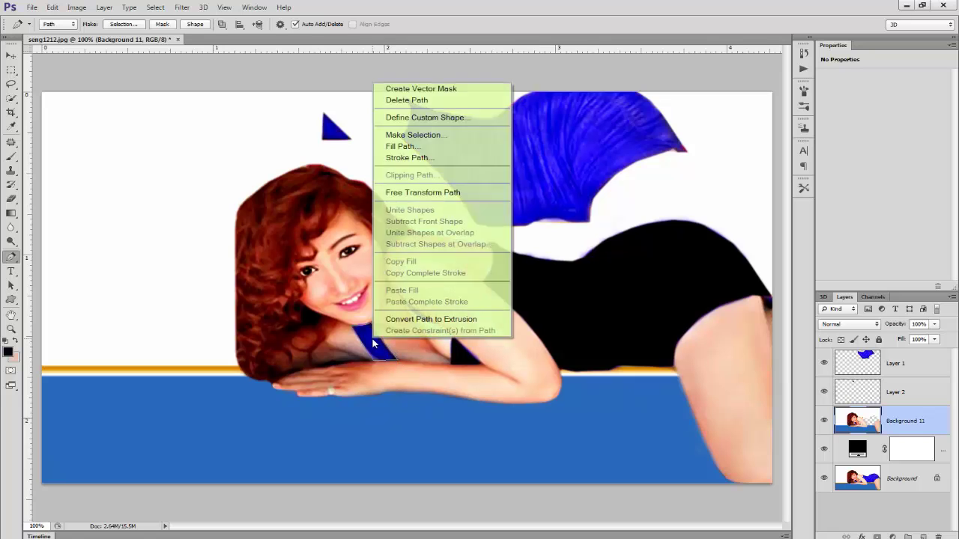
left_click(419, 135)
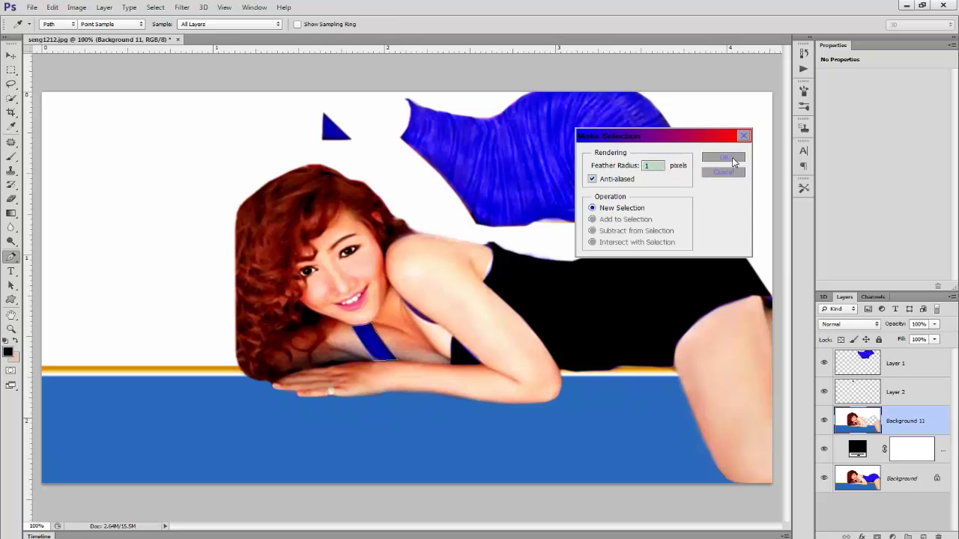
left_click(725, 158)
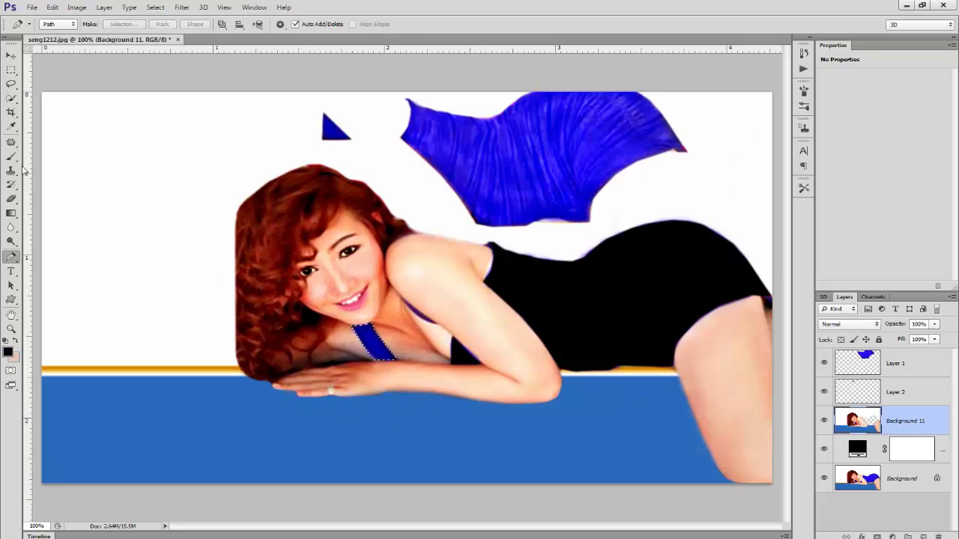
Step: Cut the selected strap onto its own layer and move the piece into the white area above the woman's hip
left_click(11, 71)
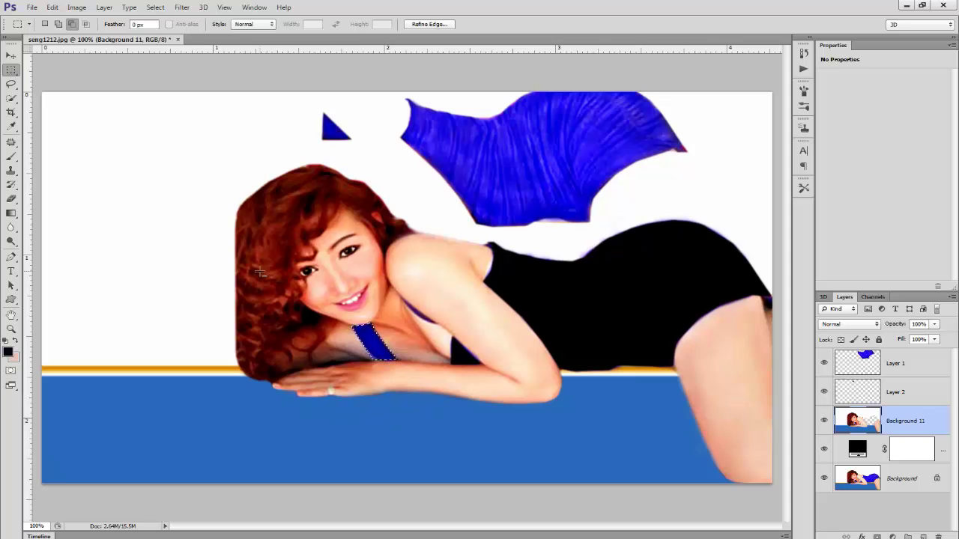
right_click(371, 344)
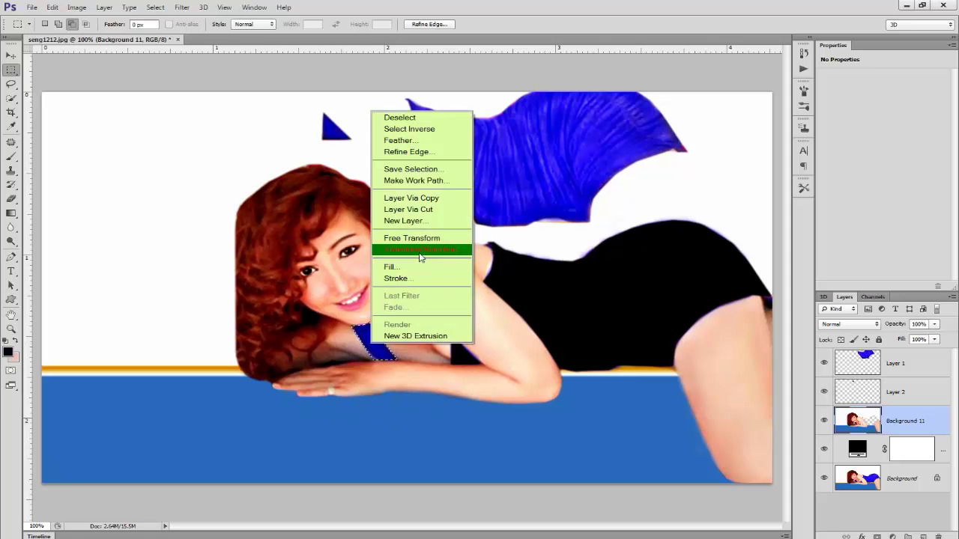
left_click(421, 210)
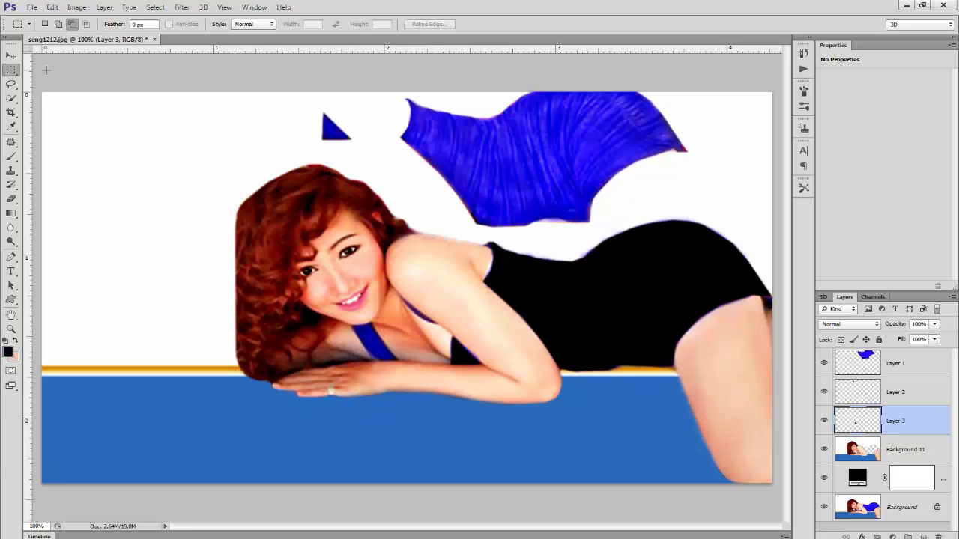
left_click(11, 56)
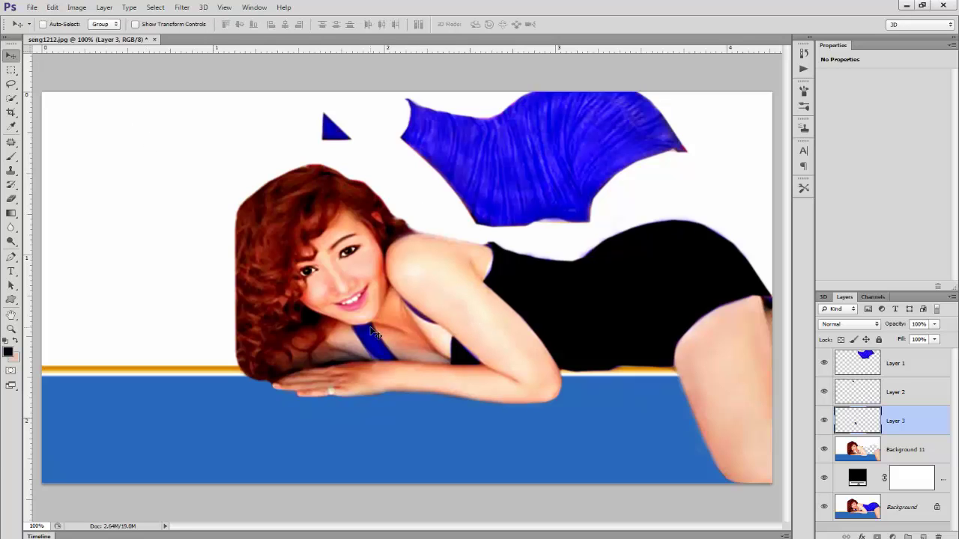
left_click_drag(379, 350, 371, 227)
left_click_drag(705, 206, 726, 155)
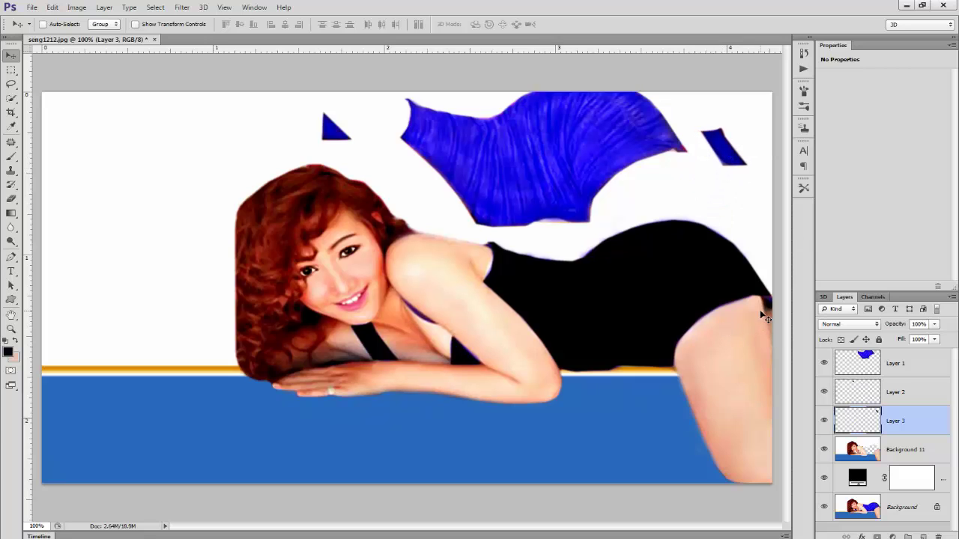
Step: Select Layer 1, Layer 2 and Layer 3 together and delete these cut-out blue dress pieces
left_click(894, 366, "ctrl")
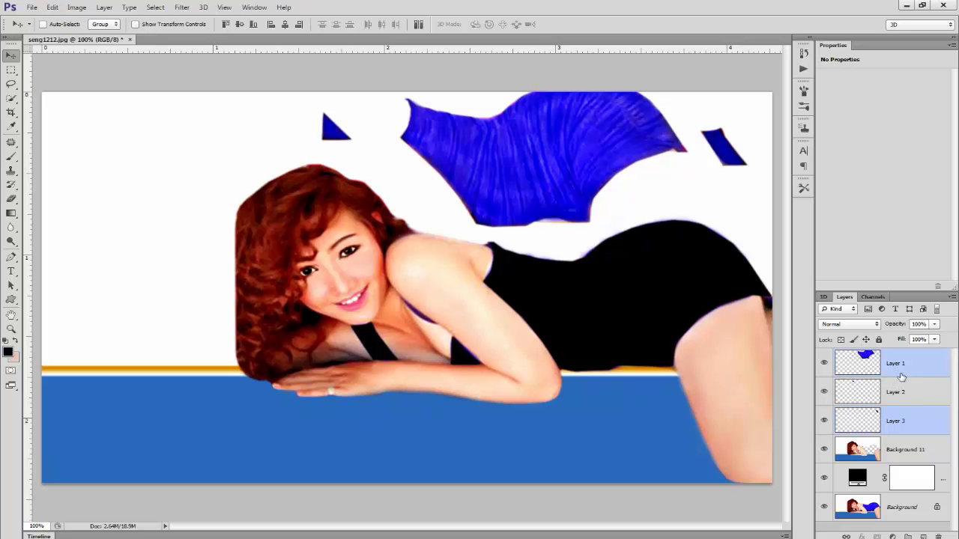
left_click(908, 395, "ctrl")
left_click(912, 425, "ctrl")
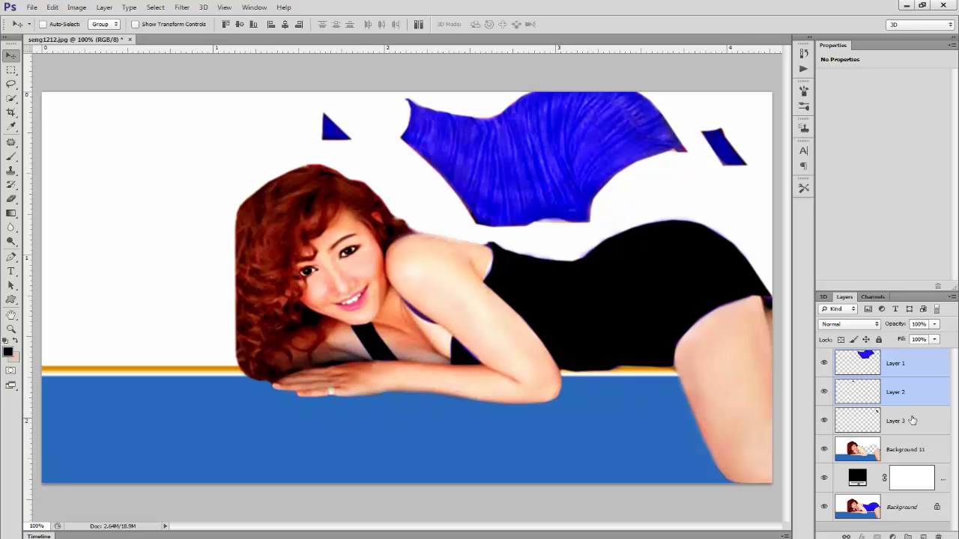
left_click(909, 424, "ctrl")
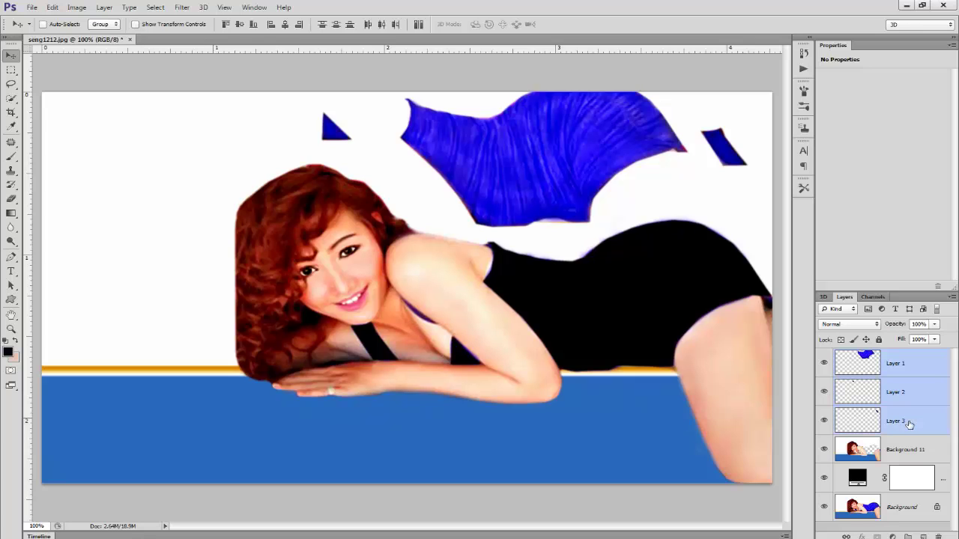
left_click_drag(923, 432, 939, 537)
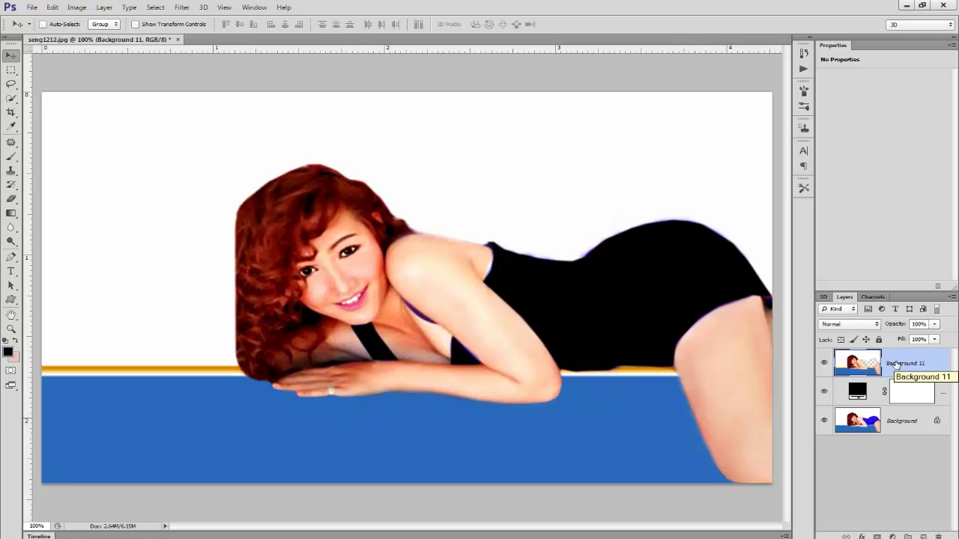
Step: Add a Bevel & Emboss effect to the Background 11 layer and show its settings
double_click(897, 363)
double_click(936, 365)
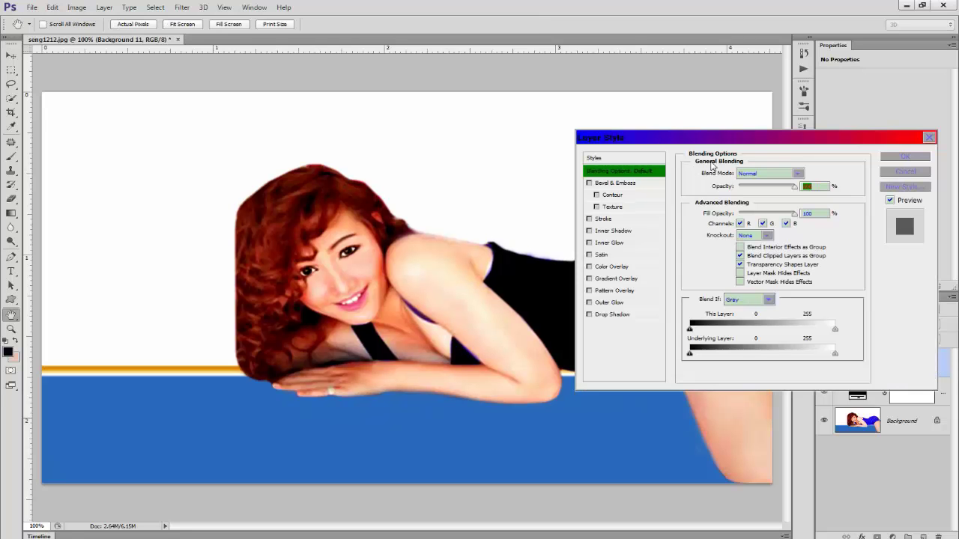
left_click_drag(738, 140, 736, 318)
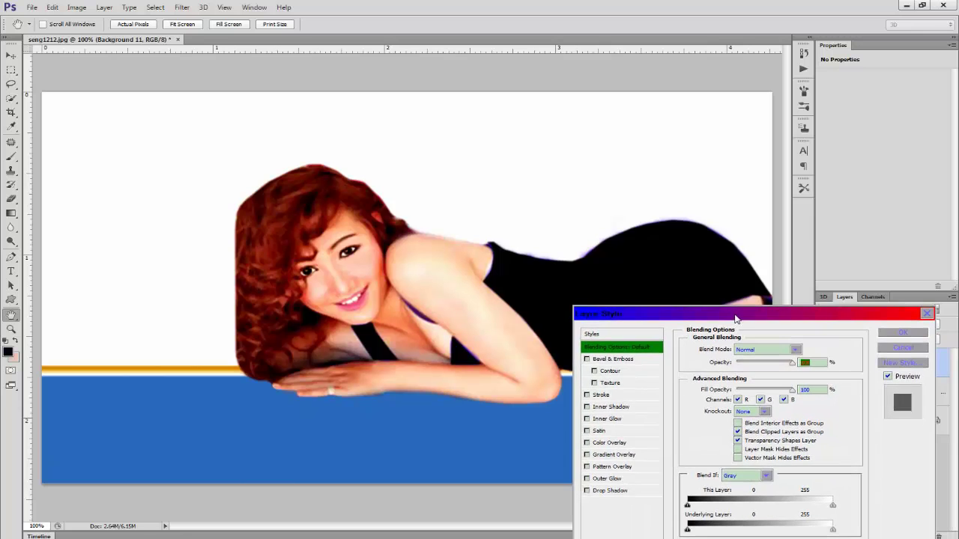
left_click(587, 360)
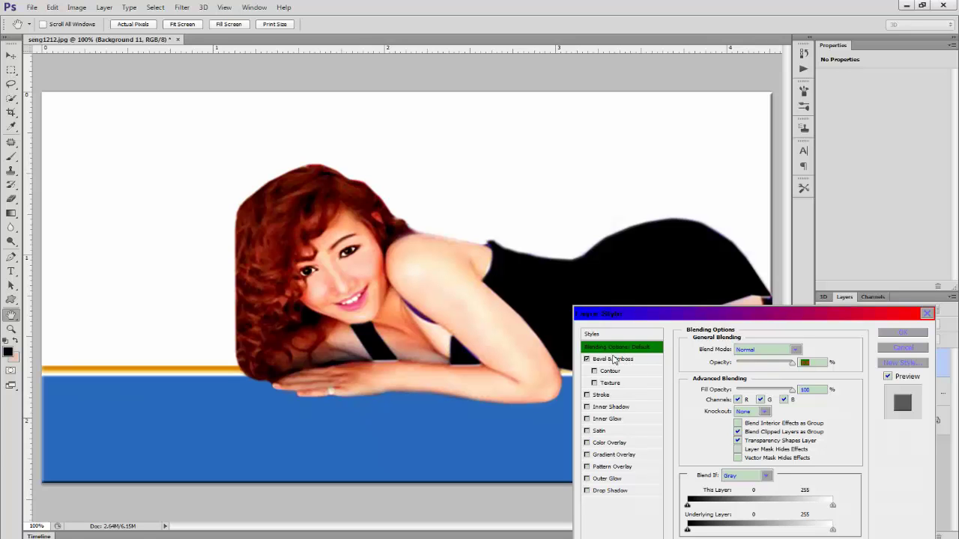
left_click(615, 360)
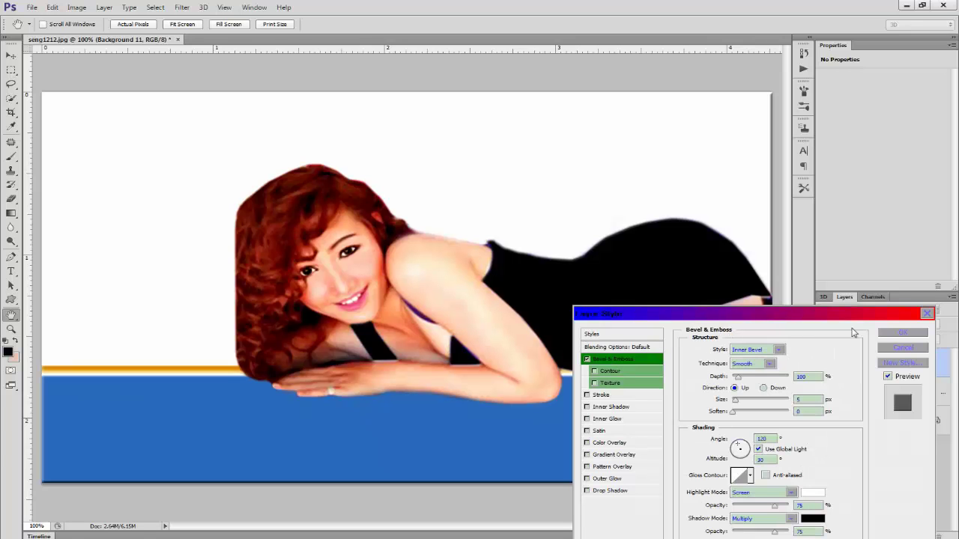
Step: Set the bevel's light direction to a 50° angle and a 5° altitude, keeping Use Global Light on
left_click_drag(871, 319, 876, 309)
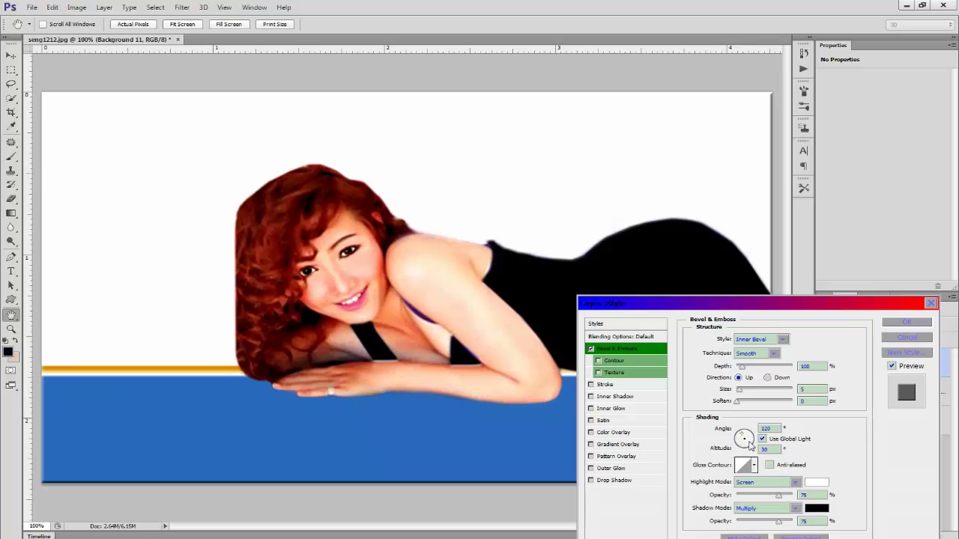
left_click(746, 436)
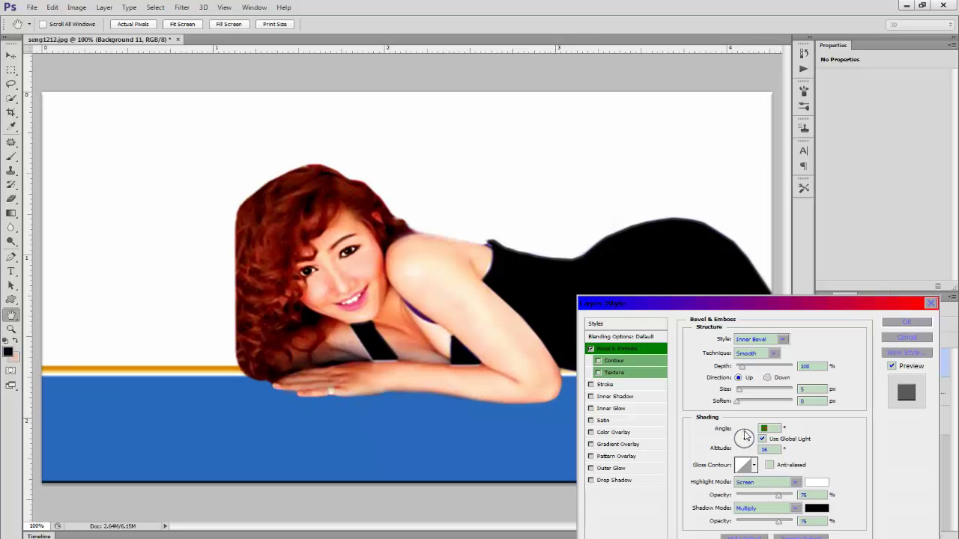
left_click(750, 437)
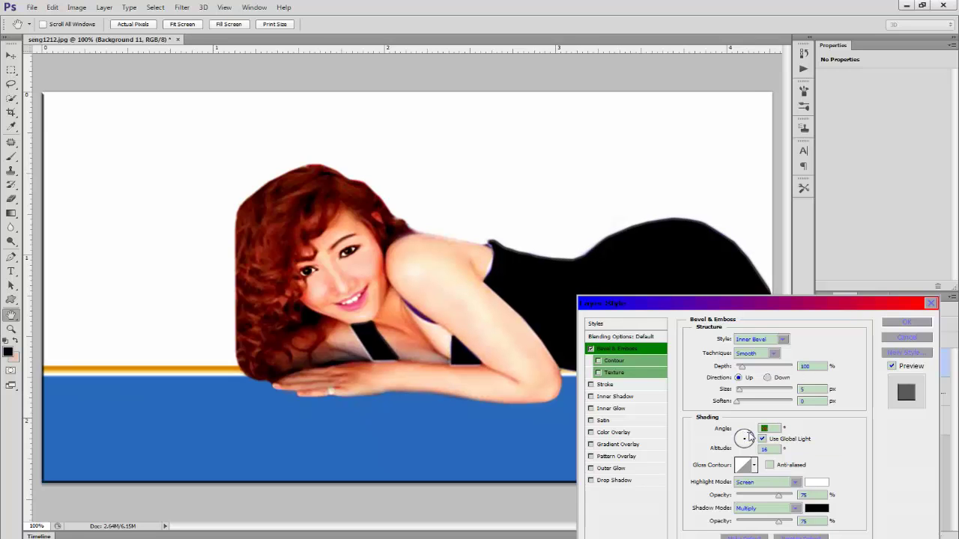
left_click(746, 434)
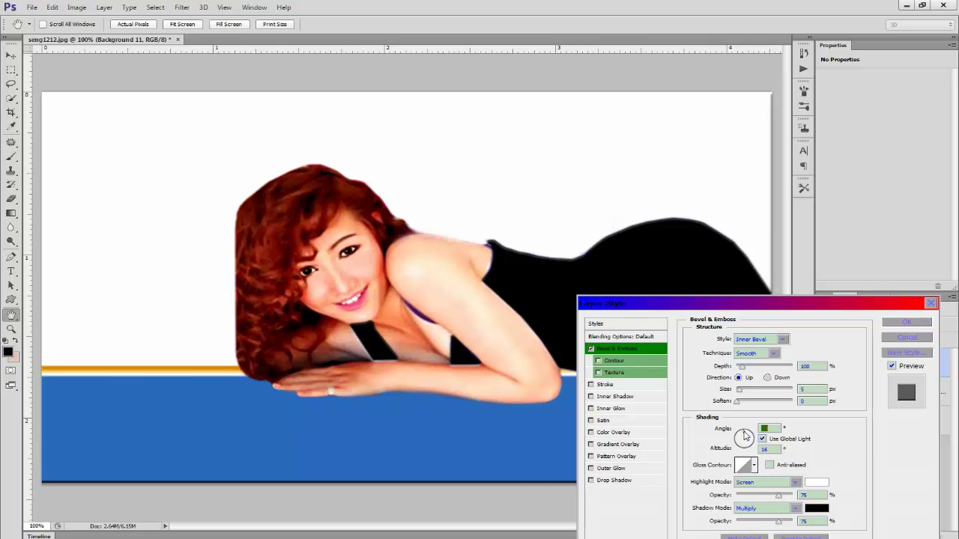
left_click(747, 436)
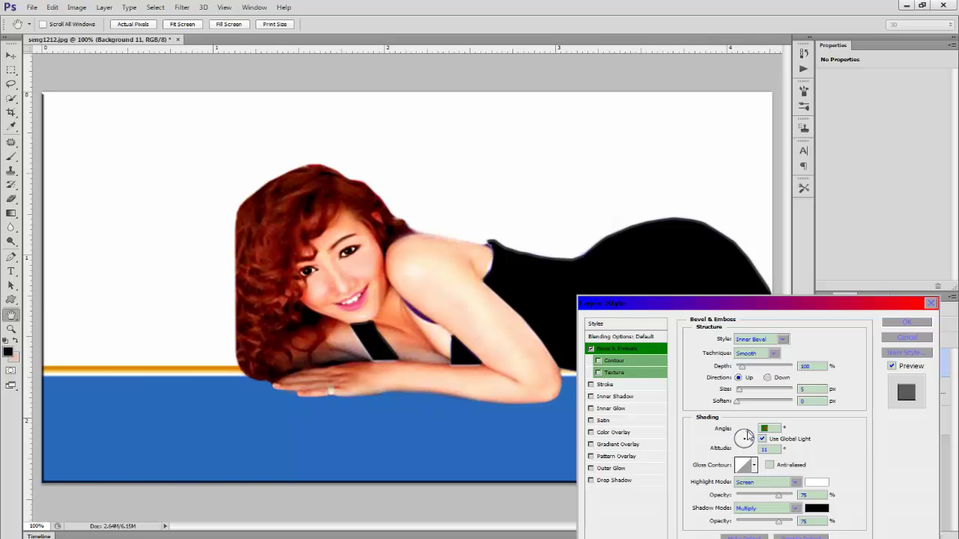
left_click(746, 436)
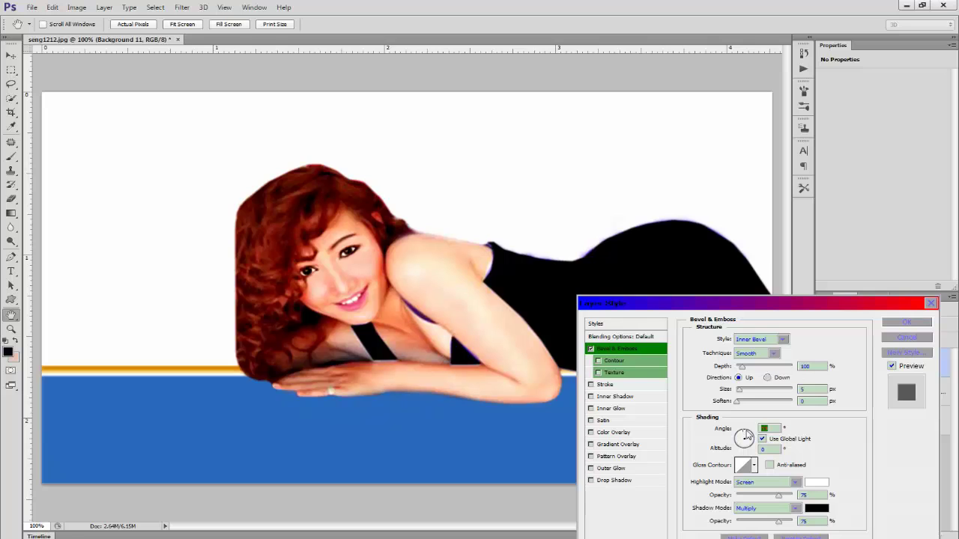
left_click(747, 436)
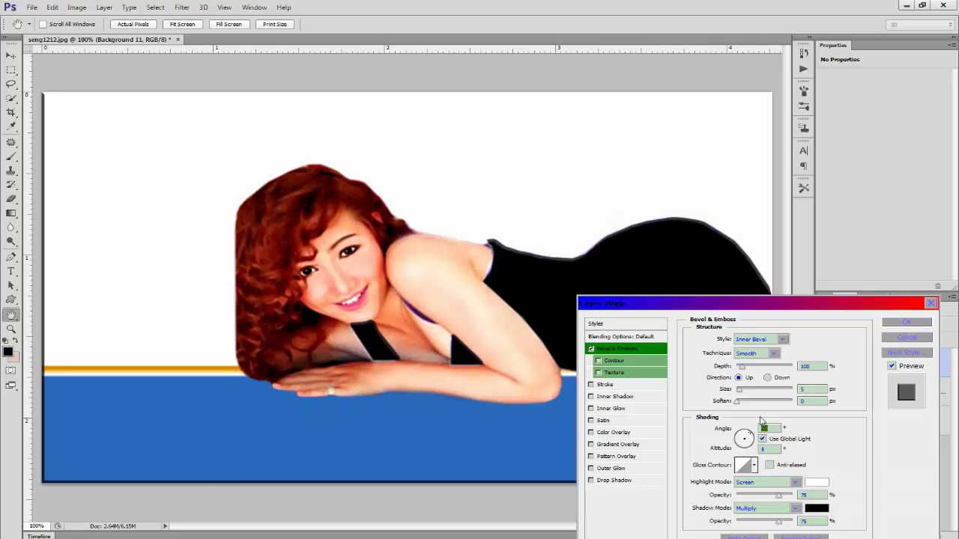
Step: Set the bevel's size to 6 px and its soften amount to 4 px
left_click_drag(741, 392, 740, 396)
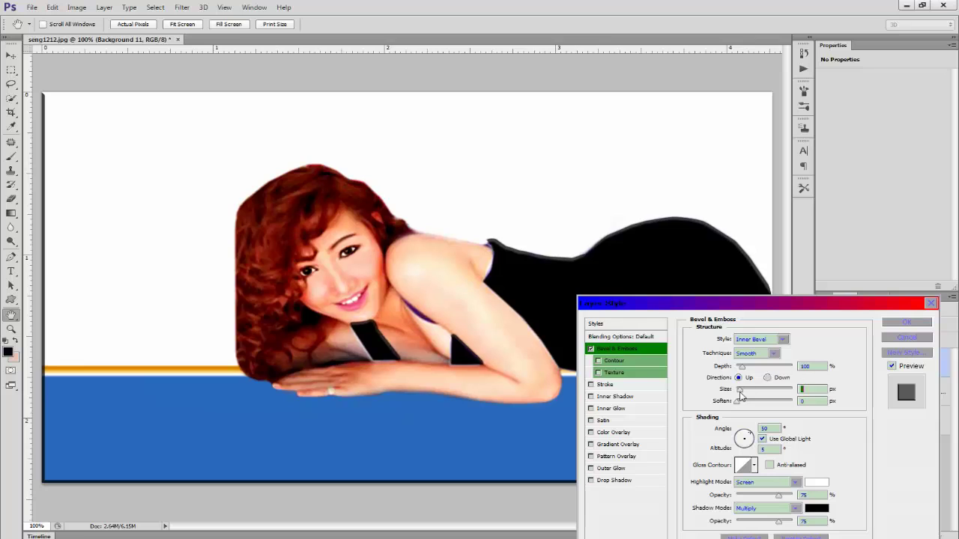
left_click(745, 402)
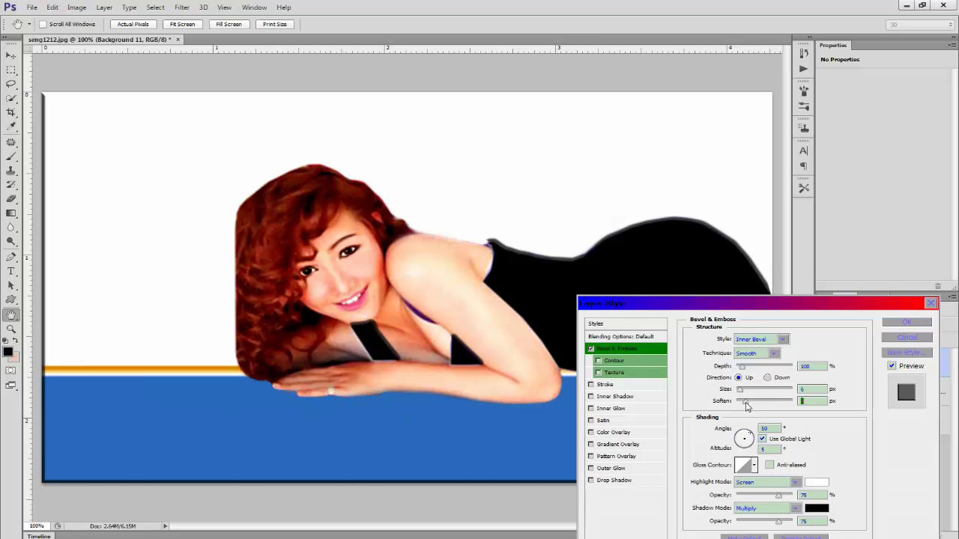
left_click_drag(747, 404, 751, 404)
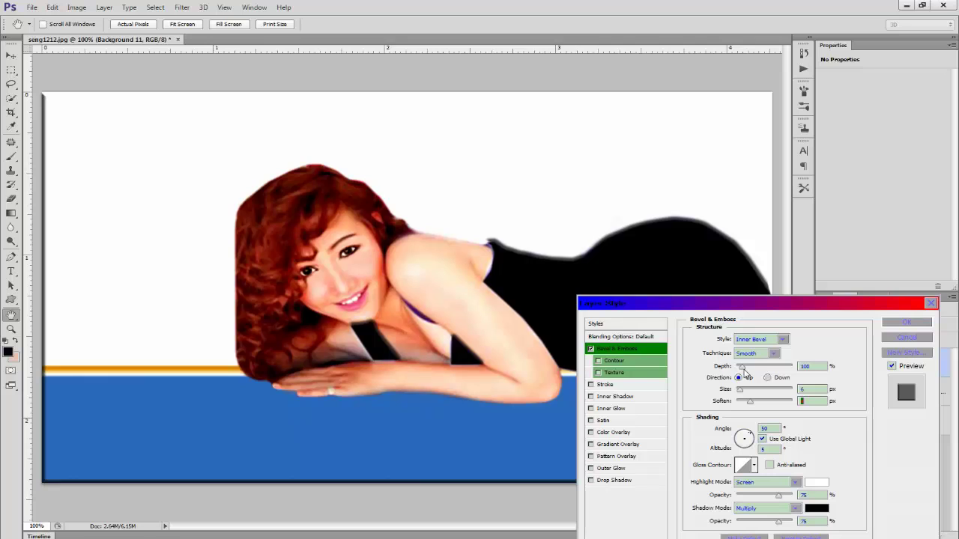
Step: Lower the bevel's highlight opacity to 44% and its shadow opacity to 23%
left_click(772, 497)
left_click_drag(773, 499, 761, 524)
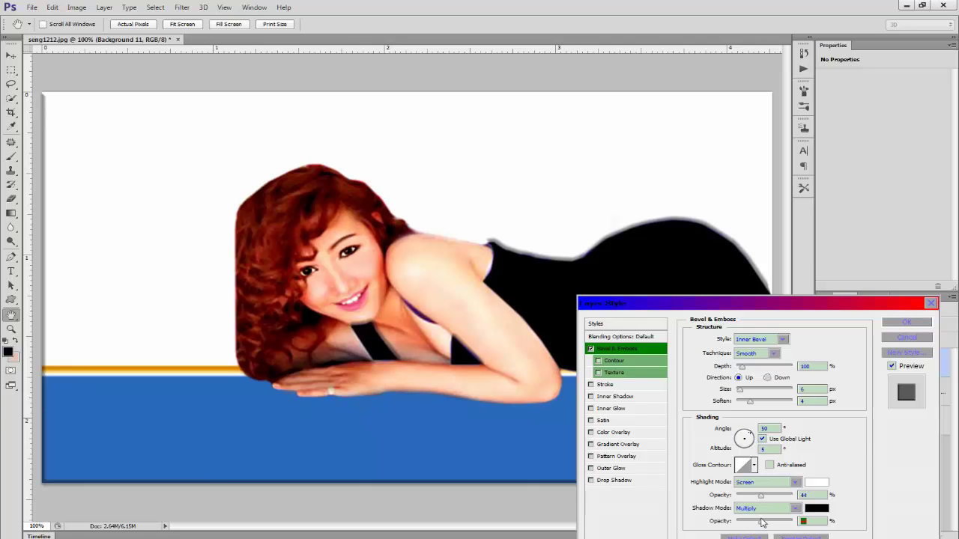
mouse_move(762, 523)
left_mouse_down()
mouse_move(743, 524)
mouse_move(751, 523)
left_mouse_up()
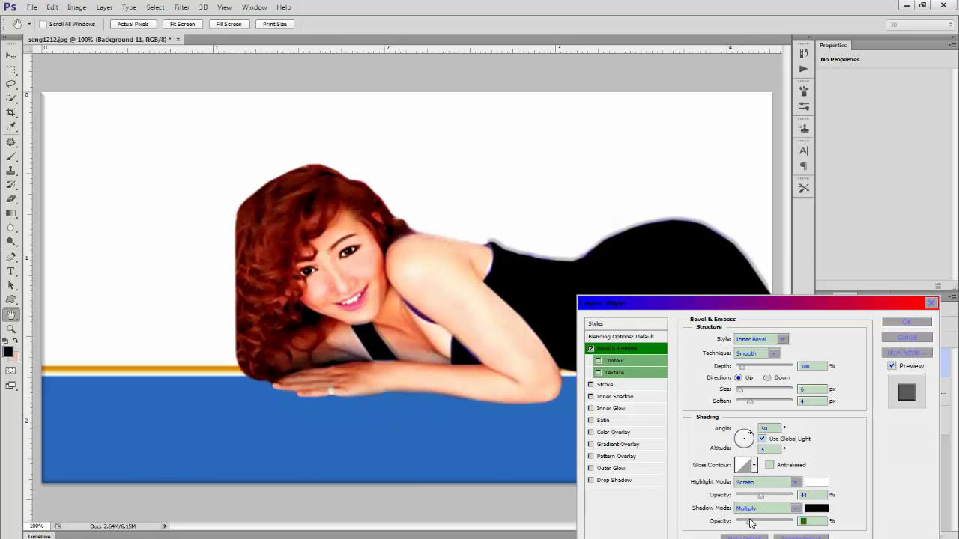
Step: Change the bevel's shadow colour to a bright, saturated green
left_click_drag(796, 308, 860, 266)
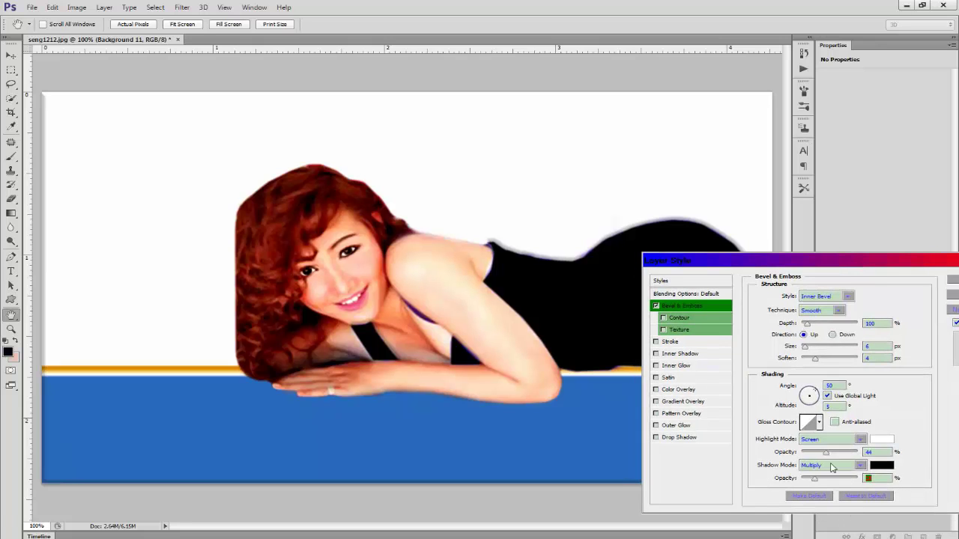
left_click(881, 466)
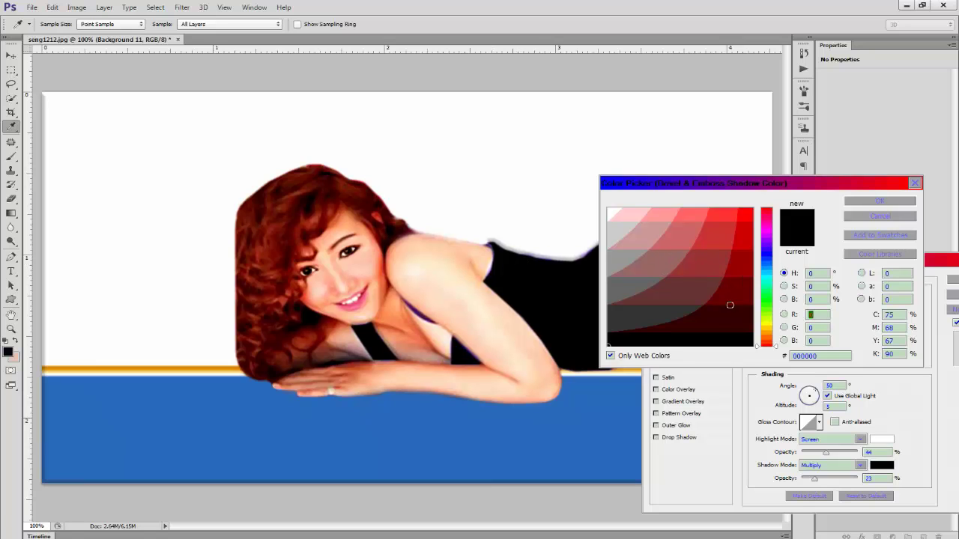
left_click(766, 330)
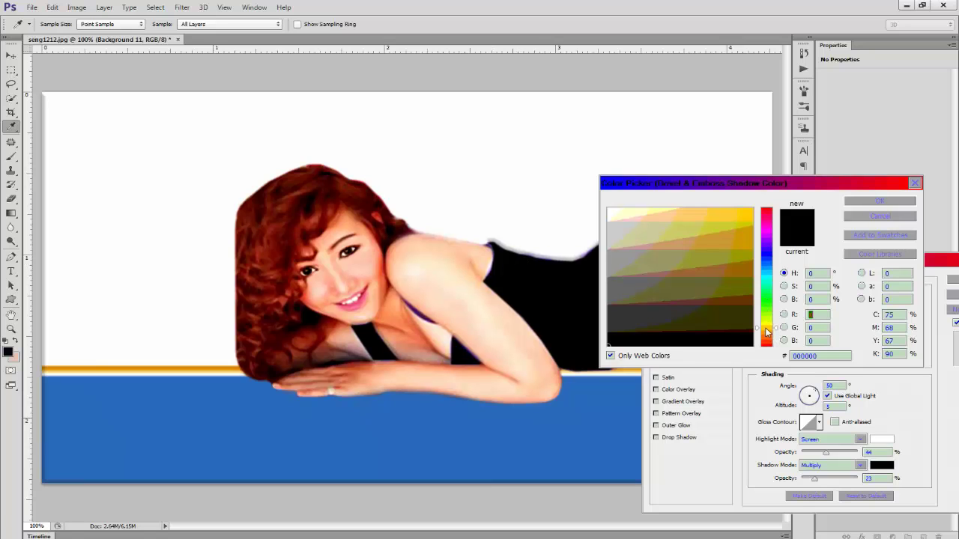
left_click(735, 214)
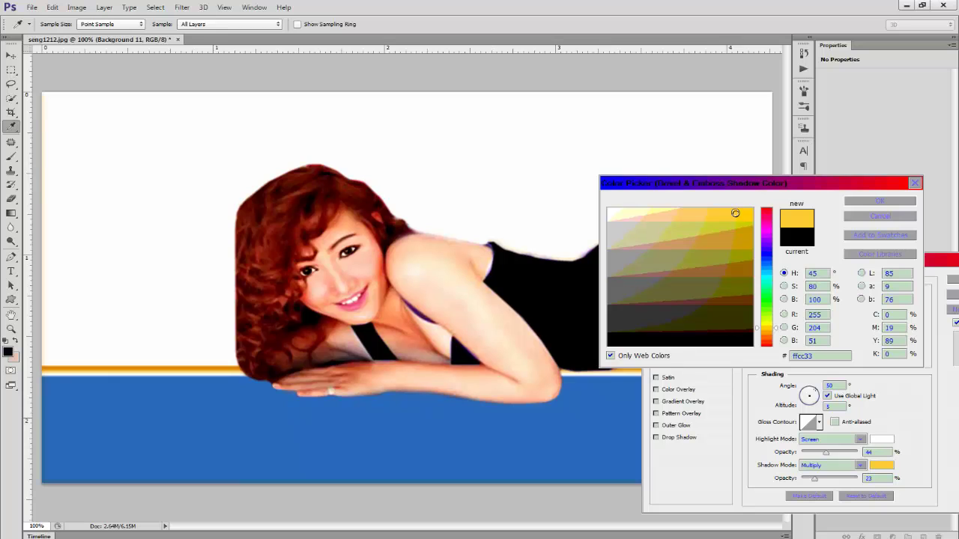
left_click(767, 302)
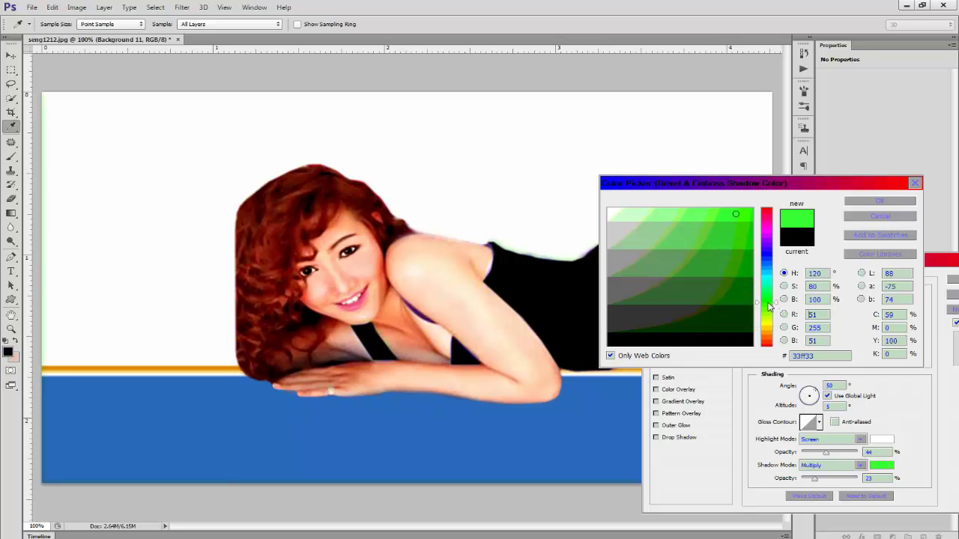
left_click(747, 215)
left_click(881, 202)
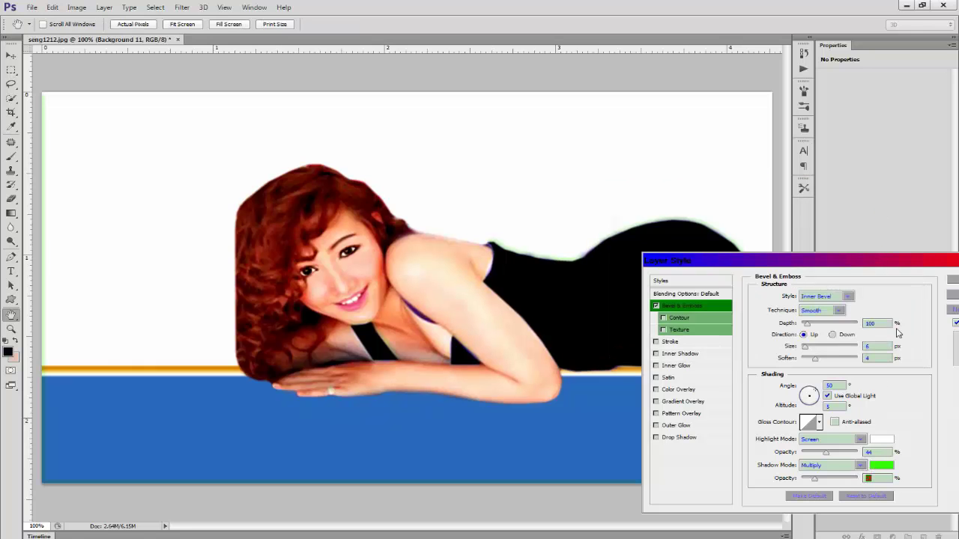
Step: Increase the bevel size slightly for a wider green edge, apply the layer style and collapse Background 11's effects list
left_click_drag(908, 260, 844, 319)
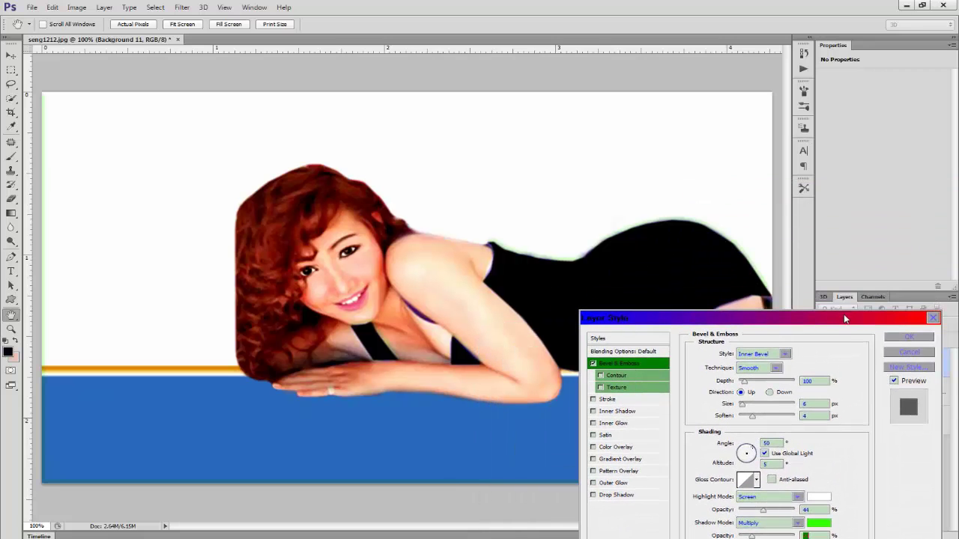
left_click_drag(743, 408, 744, 409)
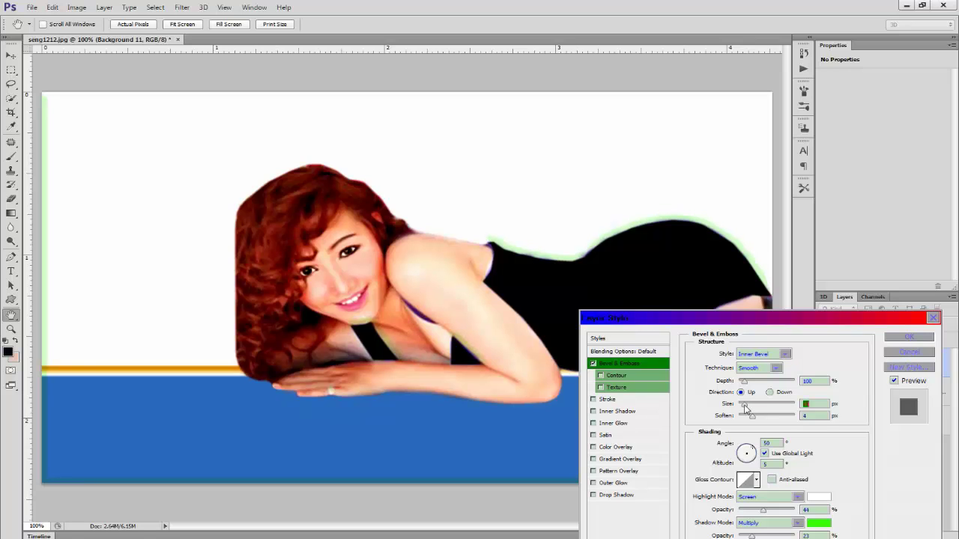
left_click(908, 337)
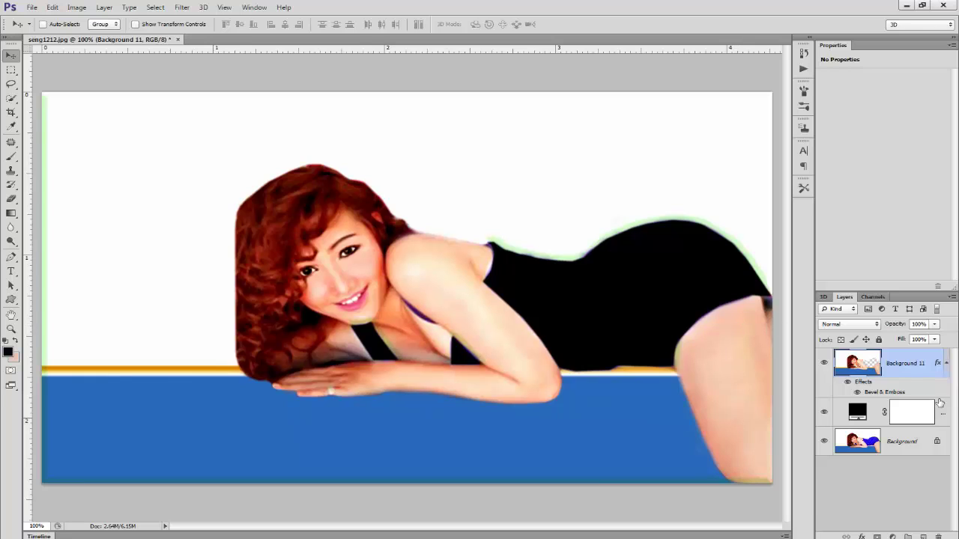
left_click(947, 365)
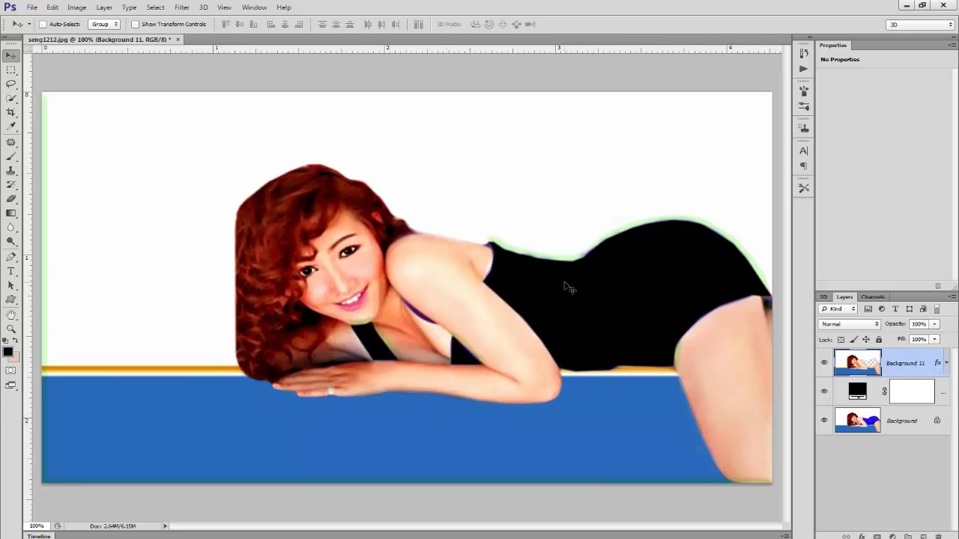
Step: Place the 95082416-red-lotus image from the Air Balloons folder into the document
left_click(32, 7)
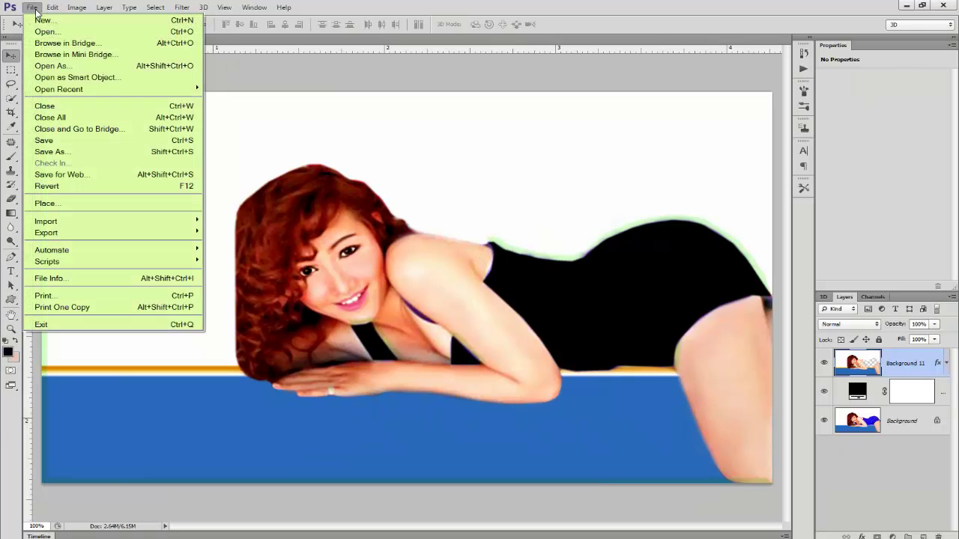
left_click(58, 206)
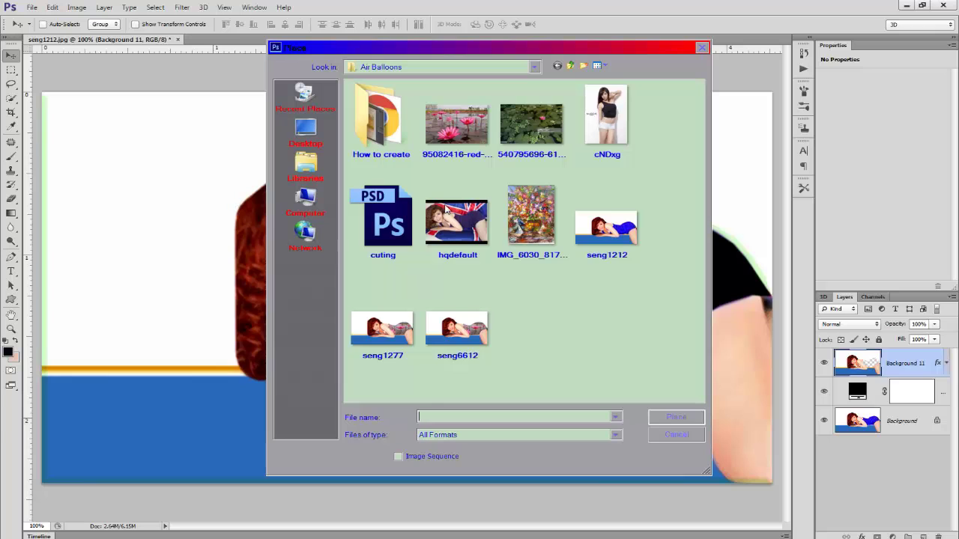
left_click(463, 131)
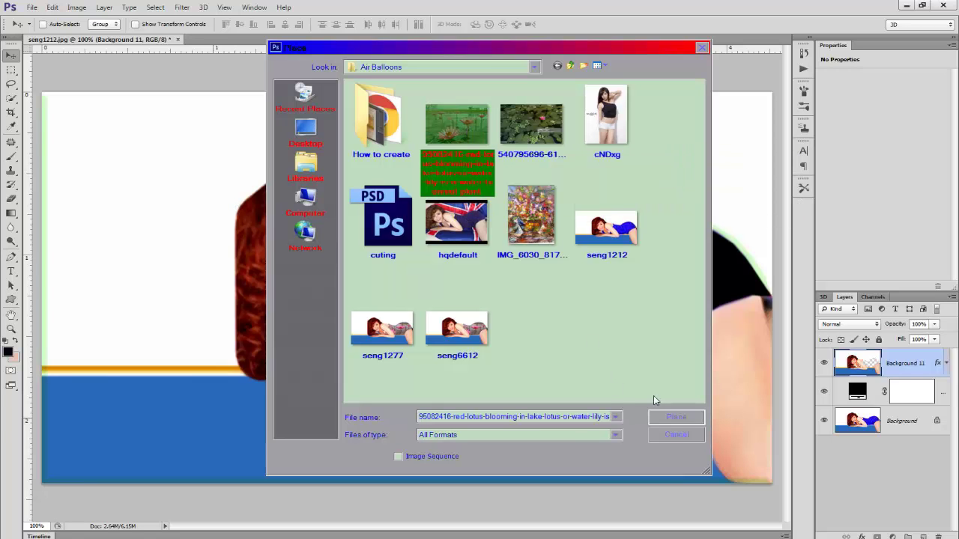
left_click(685, 422)
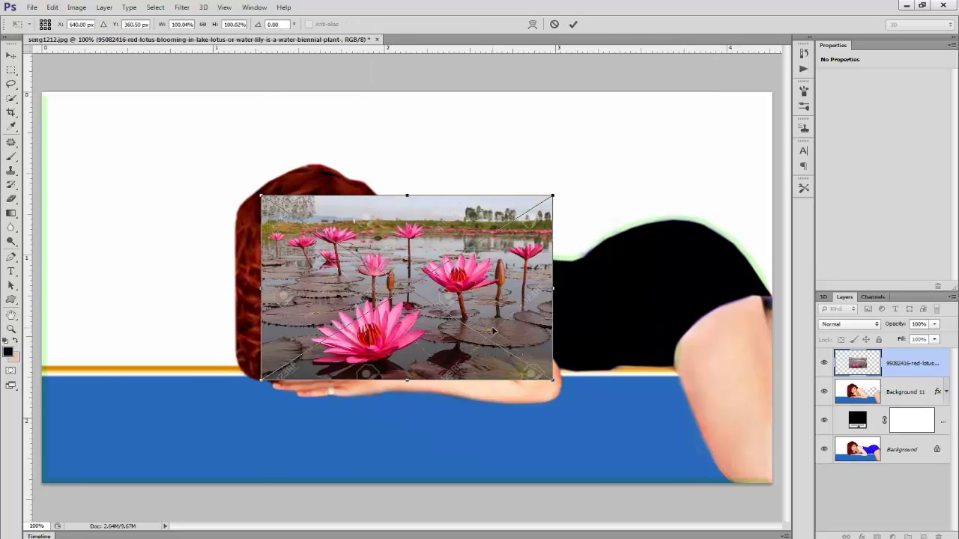
Step: Stretch the lotus image over the dress to about 146% width and 90% height, commit it and stack Background 11 above it
left_click_drag(442, 216, 529, 253)
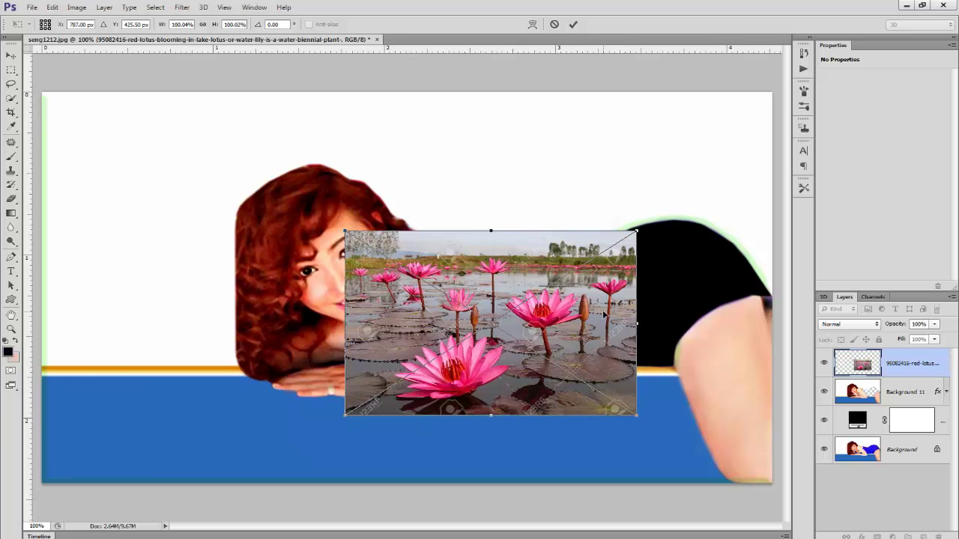
left_click_drag(638, 324, 771, 300)
left_click_drag(559, 230, 577, 210)
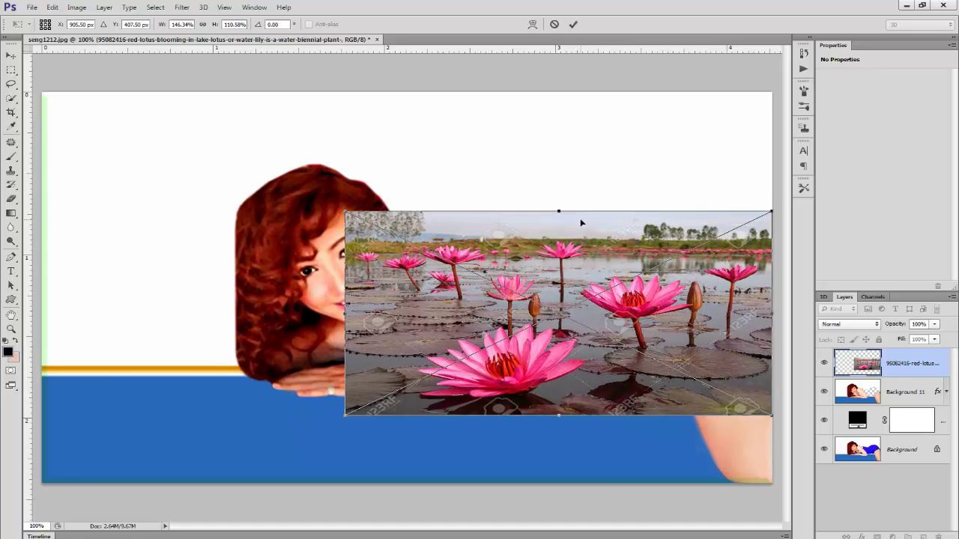
left_click_drag(559, 418, 558, 379)
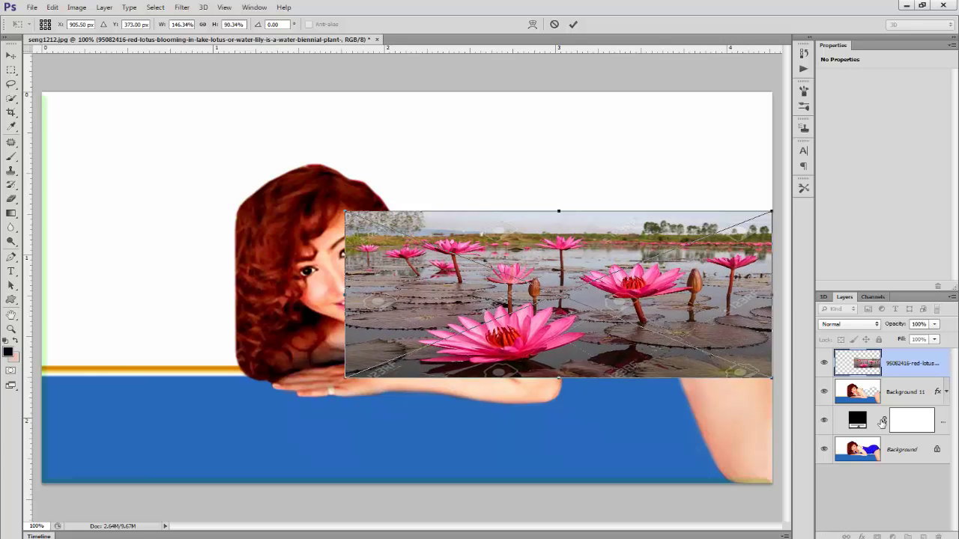
key("Return")
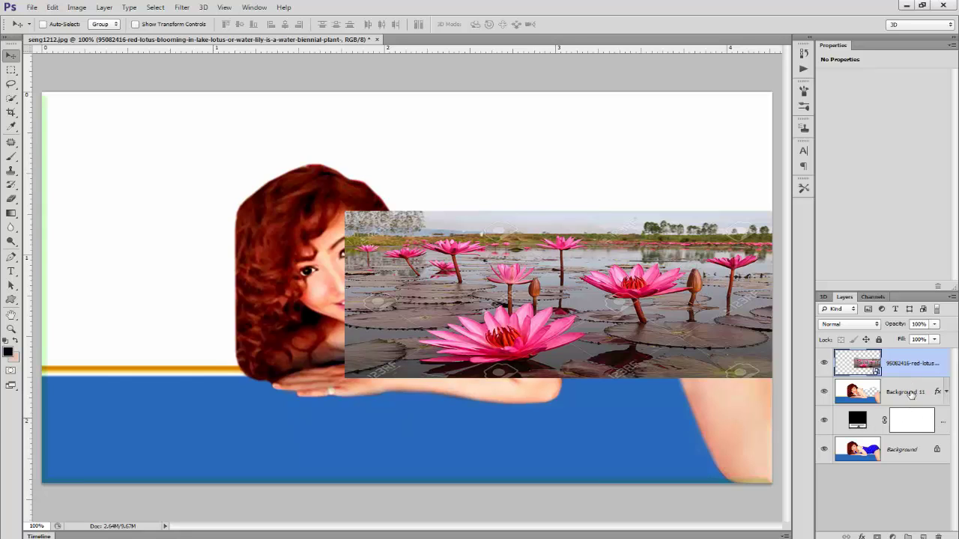
left_click_drag(911, 397, 908, 363)
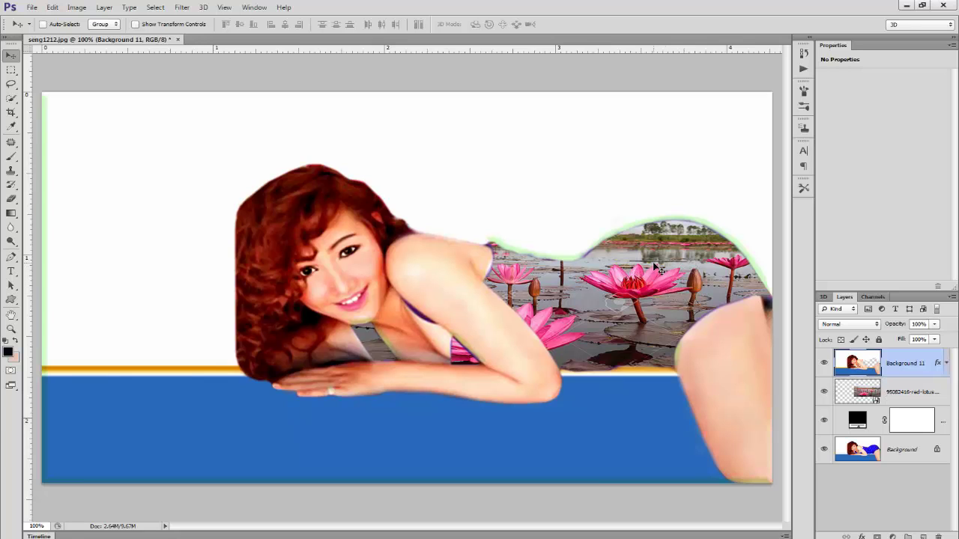
Step: Reopen Background 11's Bevel & Emboss settings and reduce the size to 1 px and the soften amount to 0 px
double_click(907, 364)
key("Return")
double_click(926, 374)
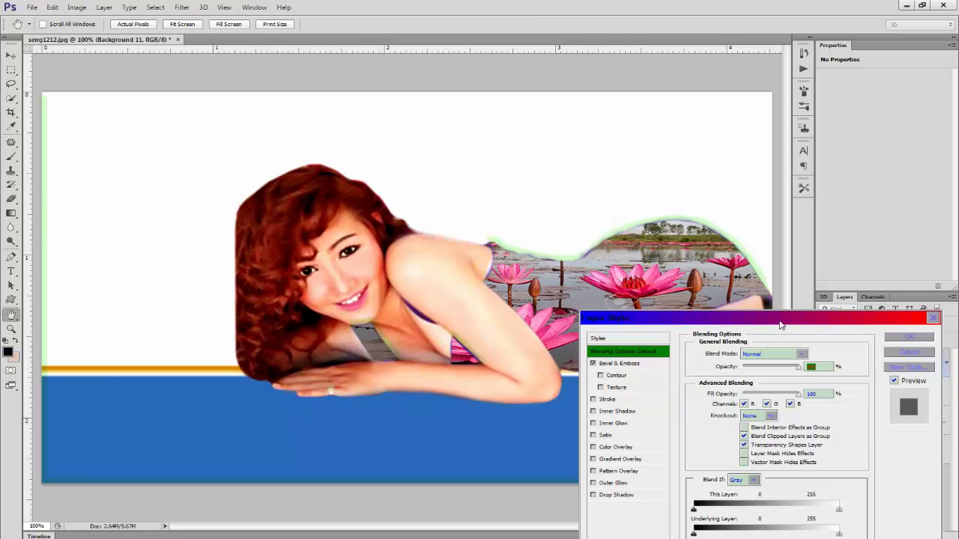
left_click_drag(780, 324, 791, 228)
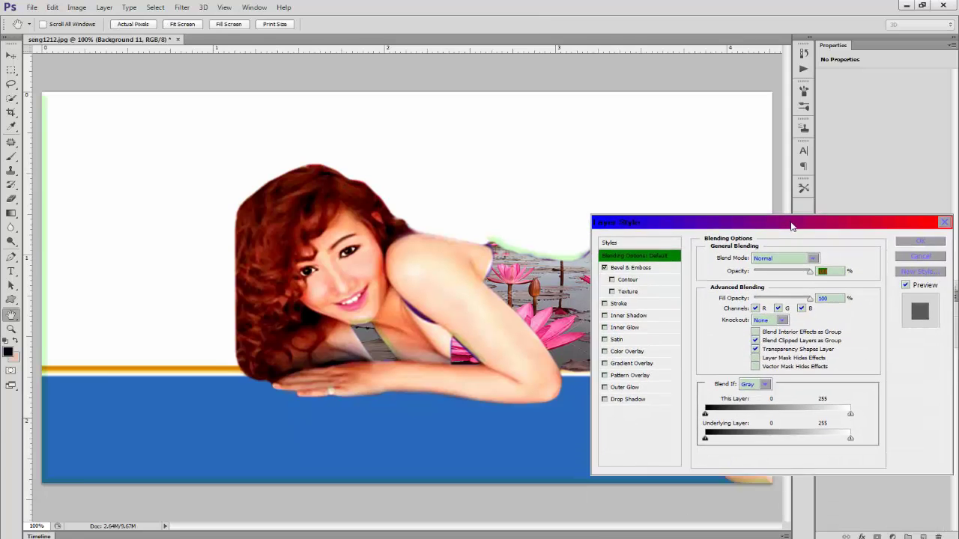
left_click(633, 268)
left_click_drag(766, 226, 784, 273)
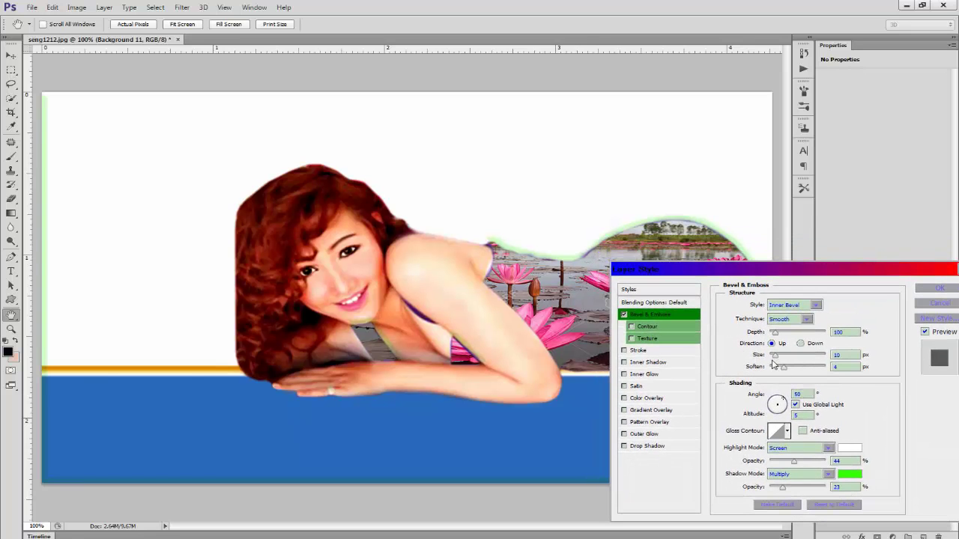
left_click_drag(783, 368, 758, 375)
left_click_drag(775, 359, 767, 360)
left_click_drag(772, 360, 770, 359)
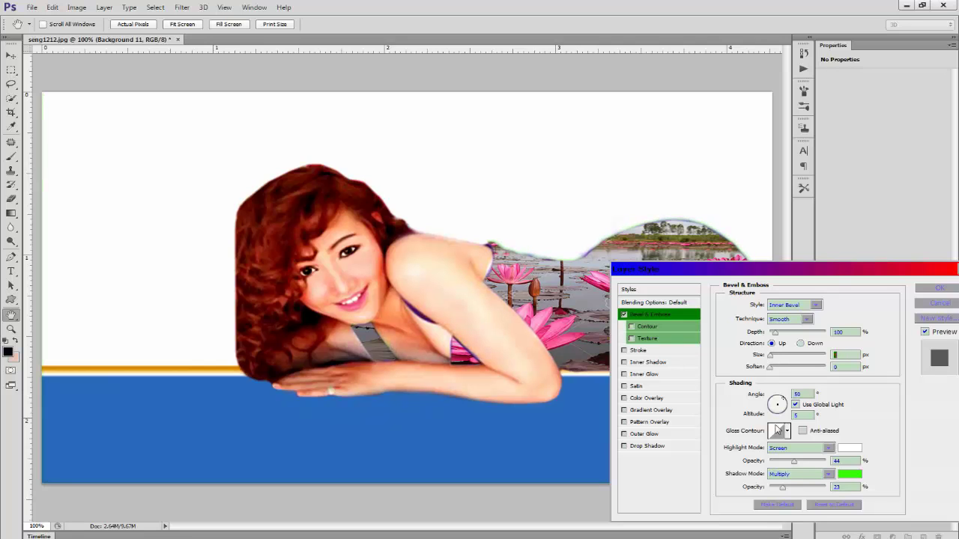
Step: Raise the bevel's shadow opacity to a little over half and its depth close to the maximum, and apply the layer style
left_click_drag(782, 488, 804, 491)
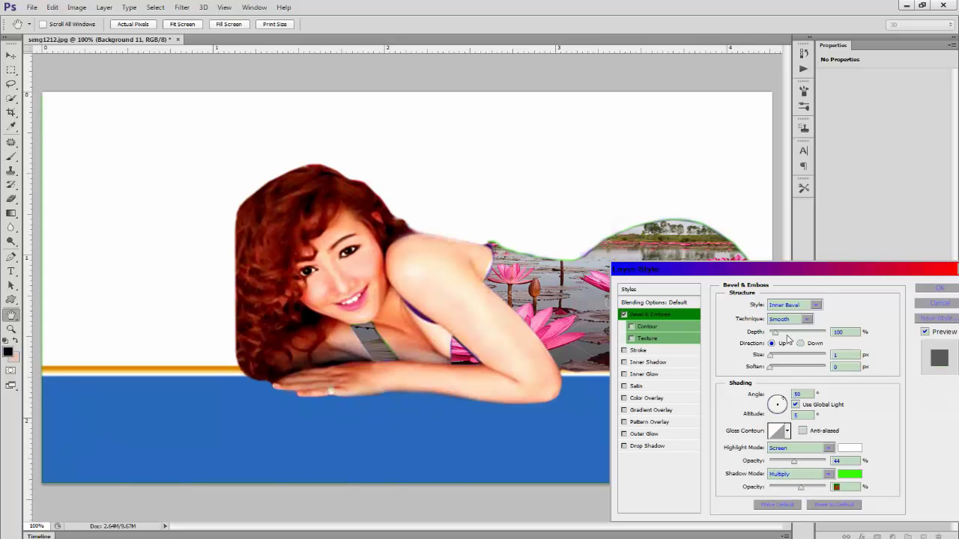
left_click_drag(775, 335, 823, 336)
left_click_drag(841, 271, 713, 268)
left_click(805, 285)
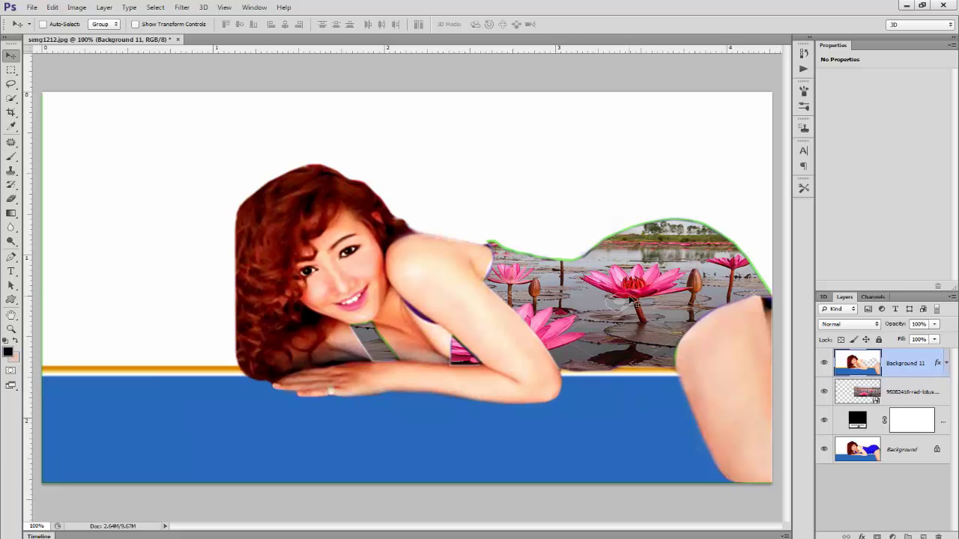
Step: Shift the lotus layer slightly down to Y 392.50 px and stretch its height to 91.79% so it fills the dress cut-out
key("ctrl+t")
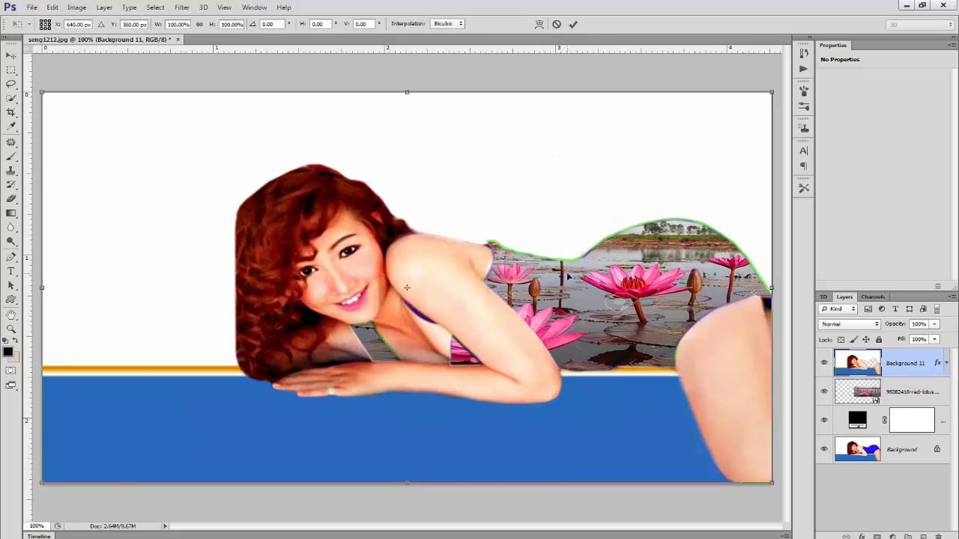
key("Return")
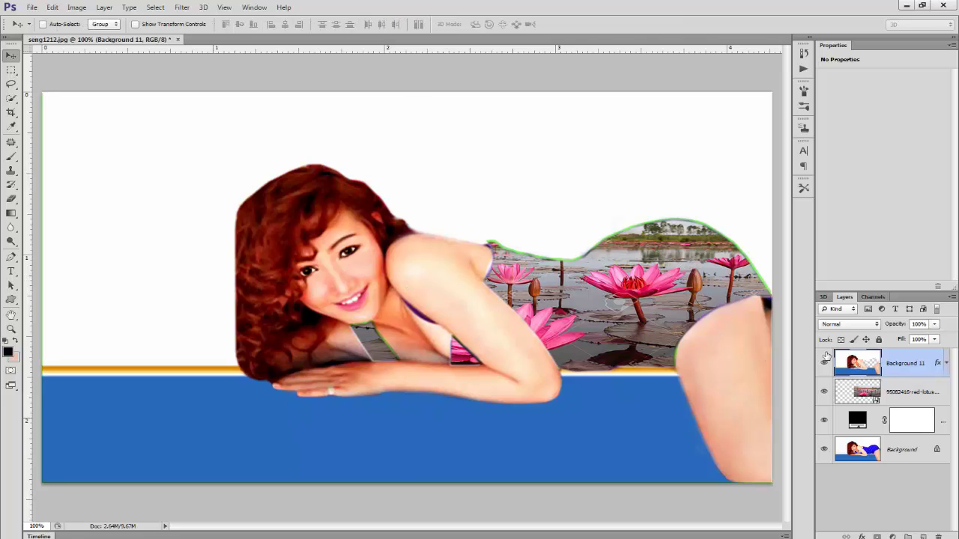
left_click(902, 392)
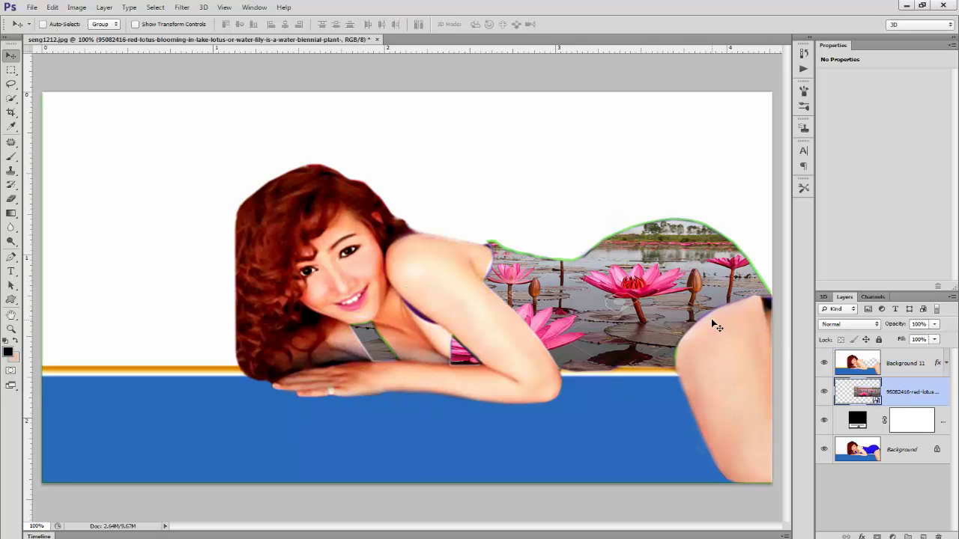
key("ctrl+t")
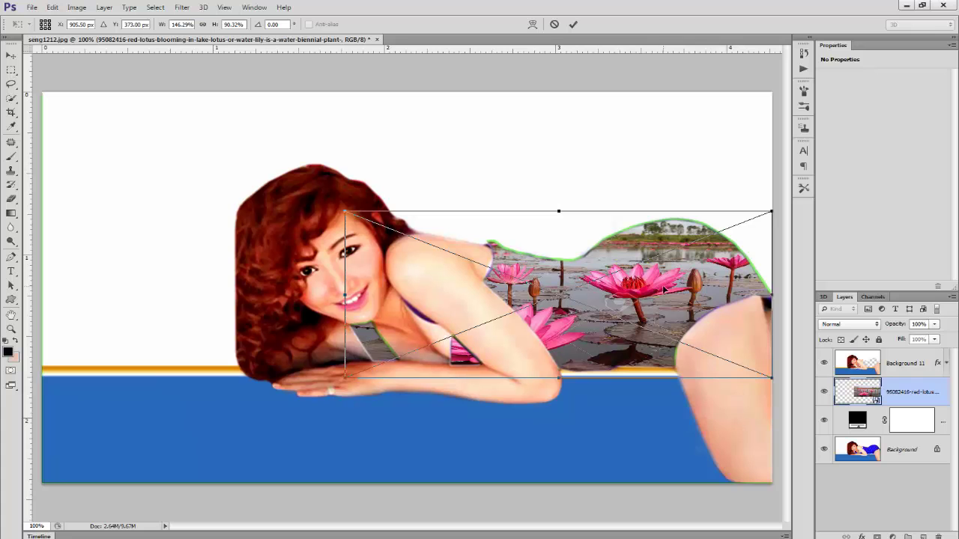
mouse_move(636, 292)
left_mouse_down()
mouse_move(644, 269)
mouse_move(646, 291)
mouse_move(614, 296)
mouse_move(666, 302)
mouse_move(667, 320)
mouse_move(684, 298)
mouse_move(646, 308)
left_mouse_up()
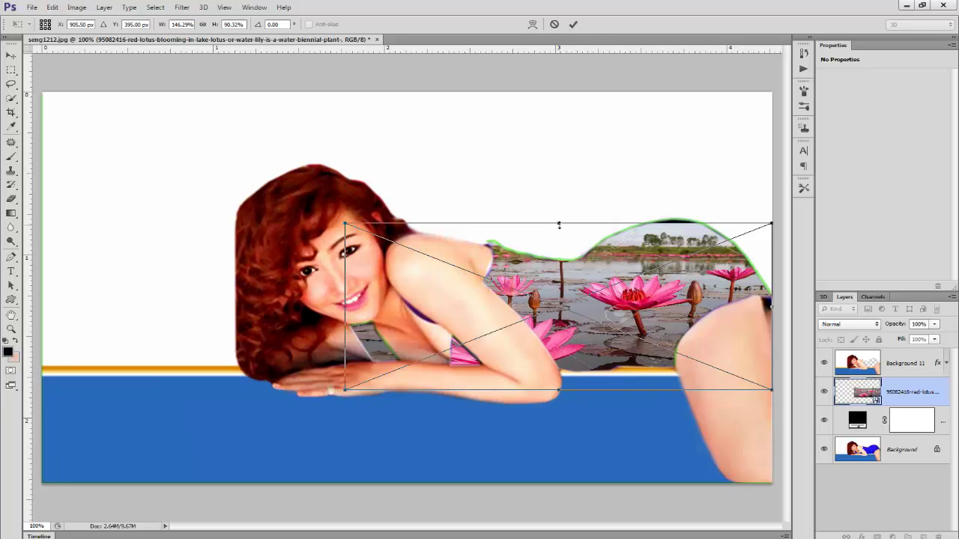
mouse_move(559, 224)
left_mouse_down()
mouse_move(566, 191)
mouse_move(571, 235)
mouse_move(570, 220)
left_mouse_up()
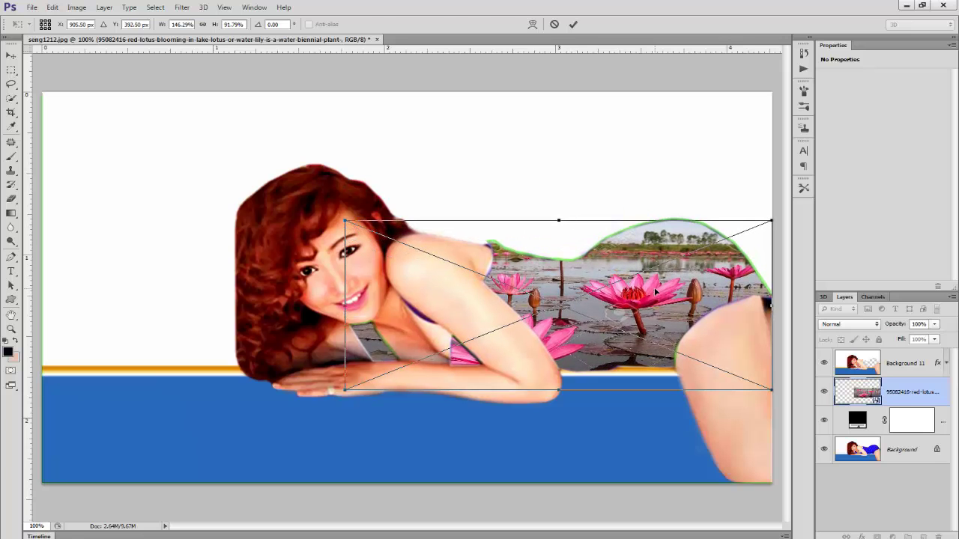
key("Return")
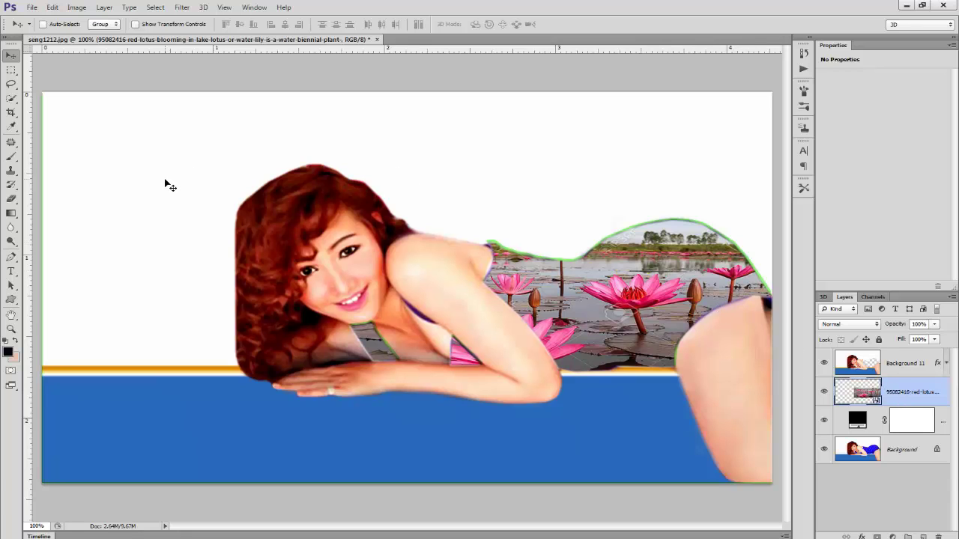
Step: Rasterize the lotus layer and the layer style of Background 11
left_click(12, 228)
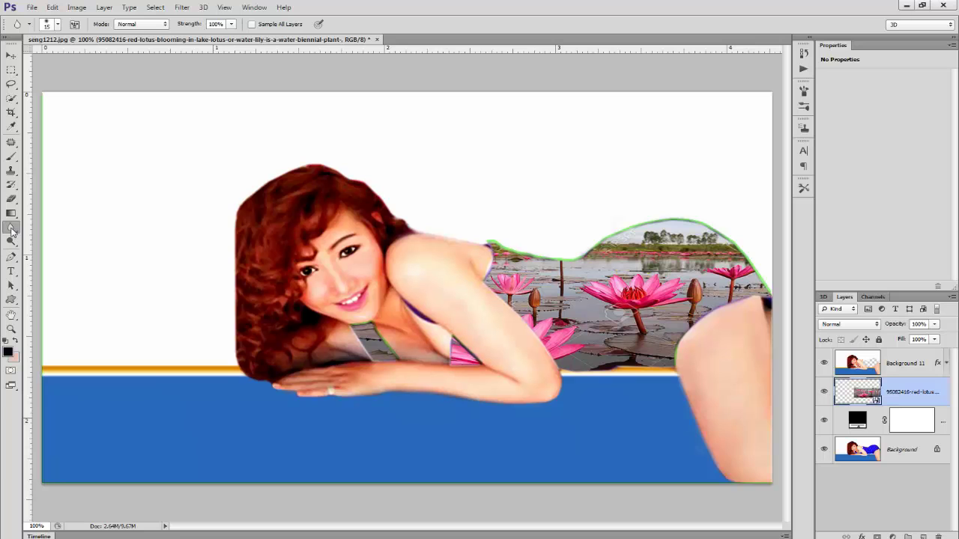
left_click(11, 56)
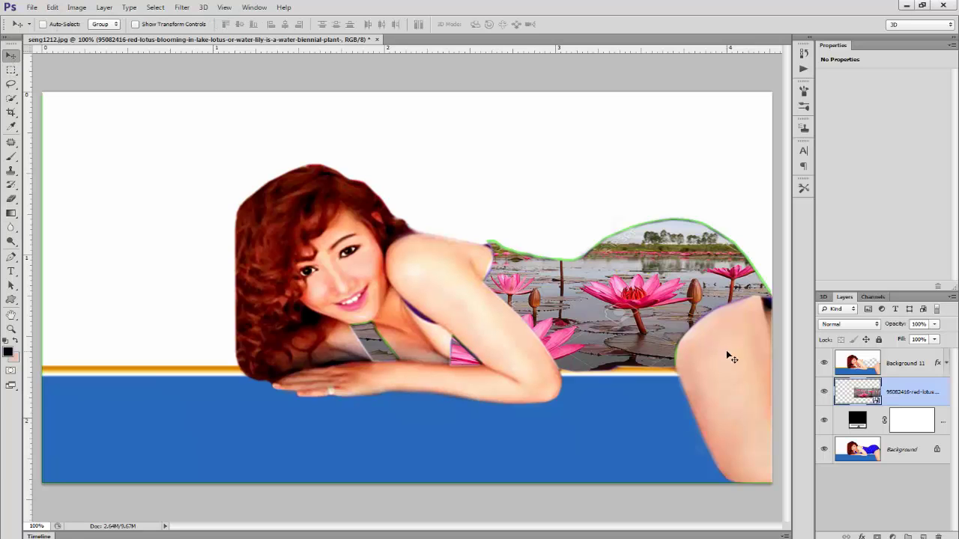
right_click(929, 391)
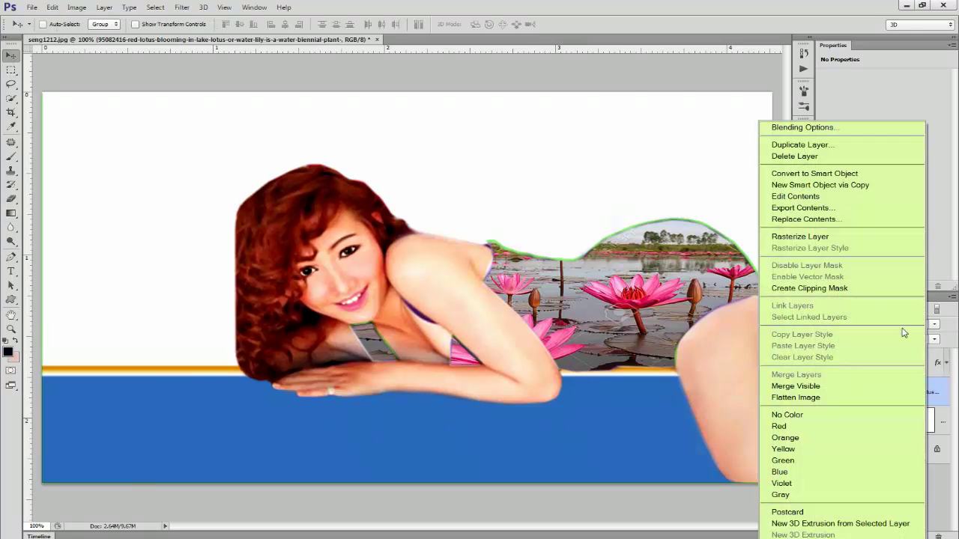
left_click(854, 238)
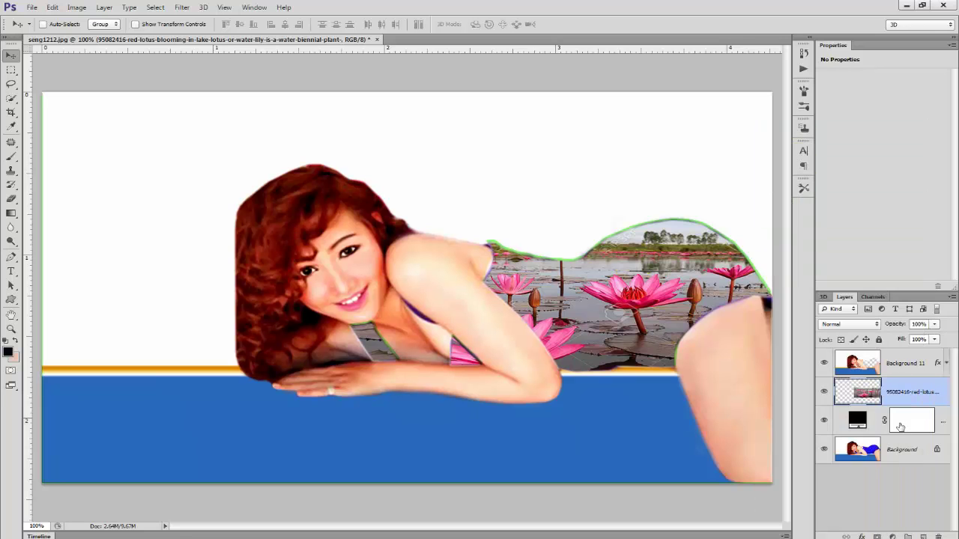
right_click(900, 367)
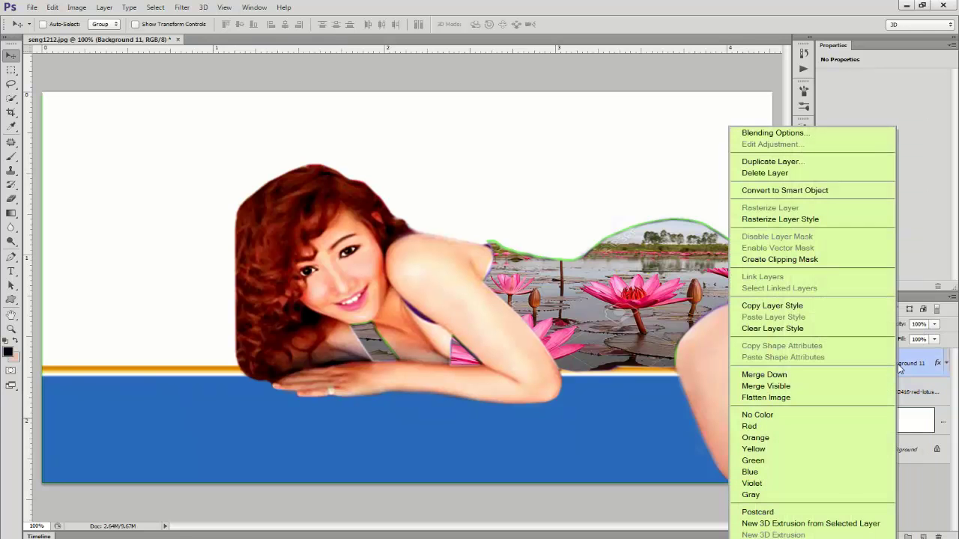
left_click(839, 220)
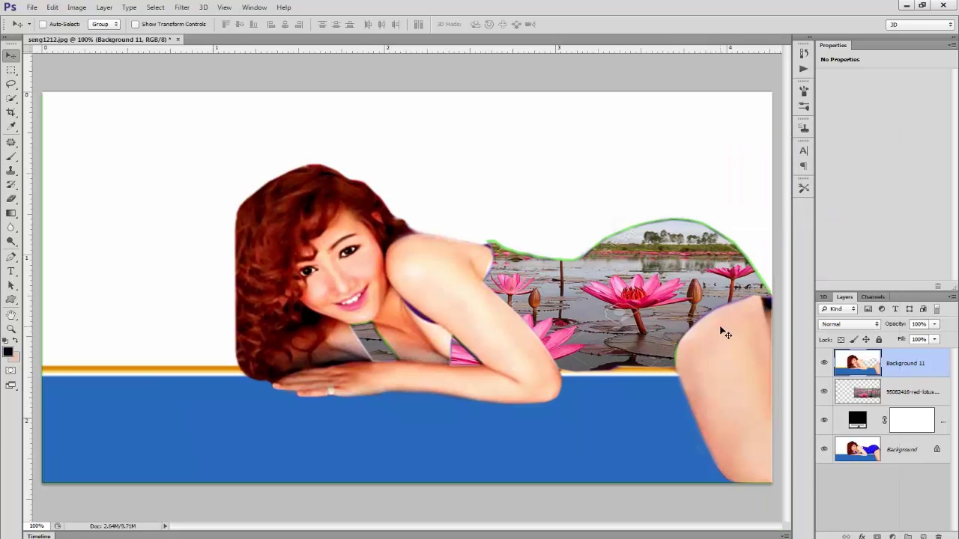
Step: Soften the green edges around the dress cut-outs on Background 11 using the Blur tool with a 15 px brush at 100% strength
left_click(16, 226)
key("bracketright")
key("bracketright")
key("bracketleft")
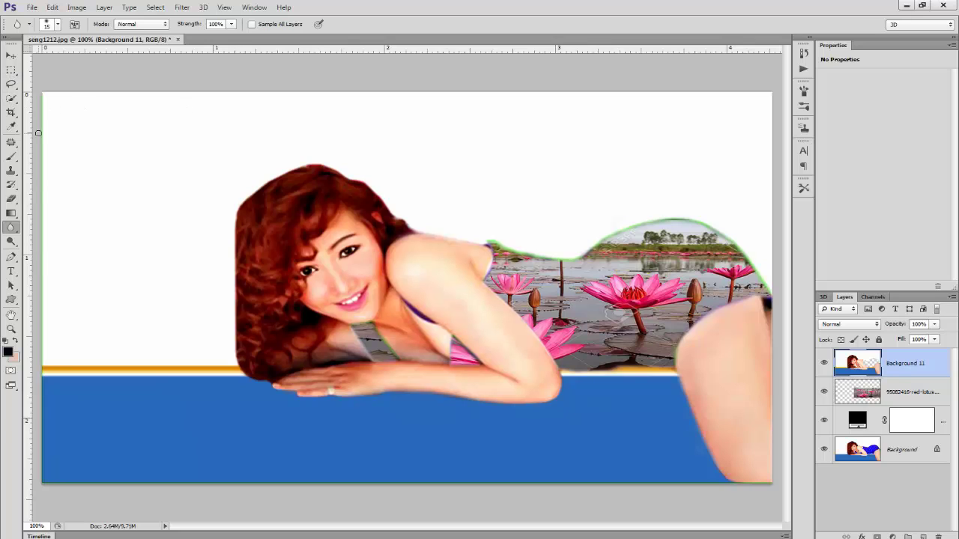
Step: Delete the lotus layer so the black fill shows through the cut-outs, keeping Background 11 selected
left_click(917, 385)
left_click(913, 365)
left_click_drag(928, 392, 937, 537)
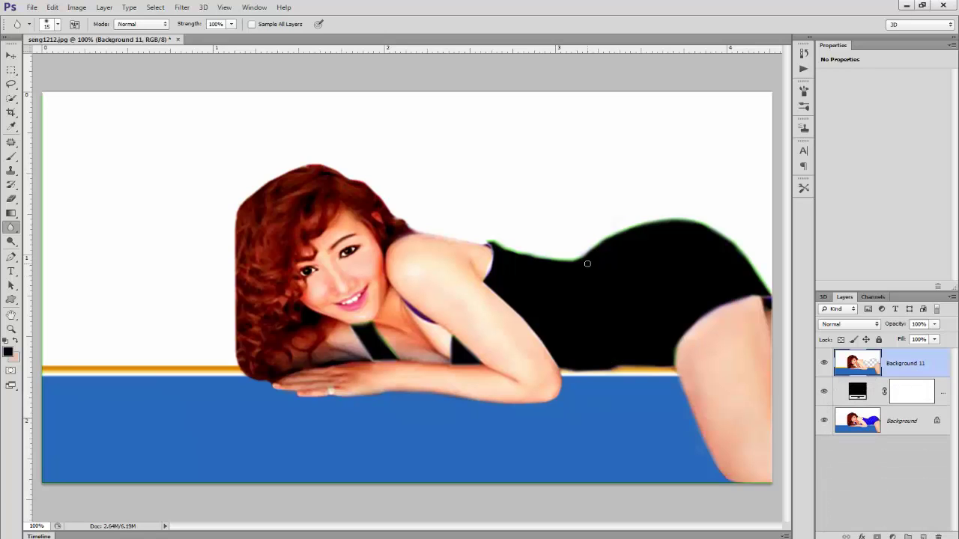
left_click(29, 7)
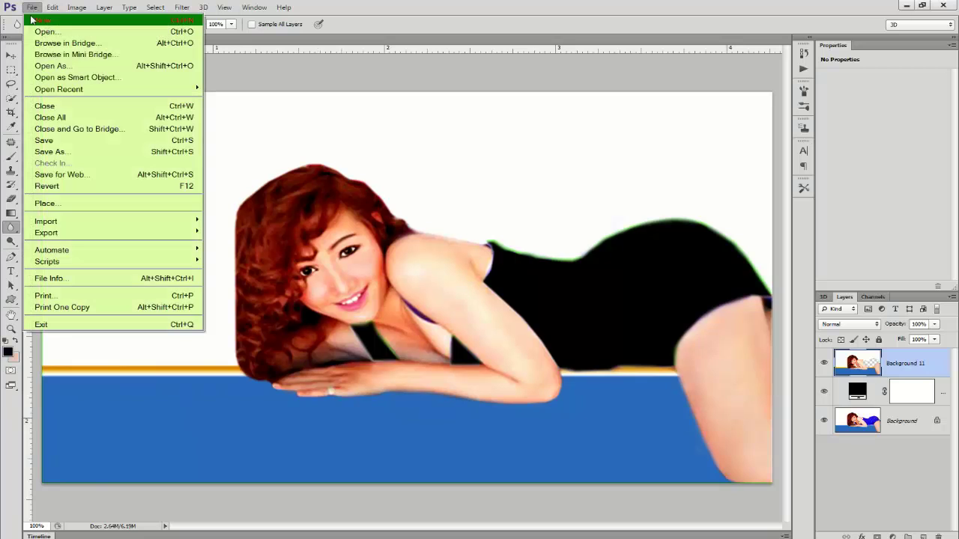
left_click(67, 204)
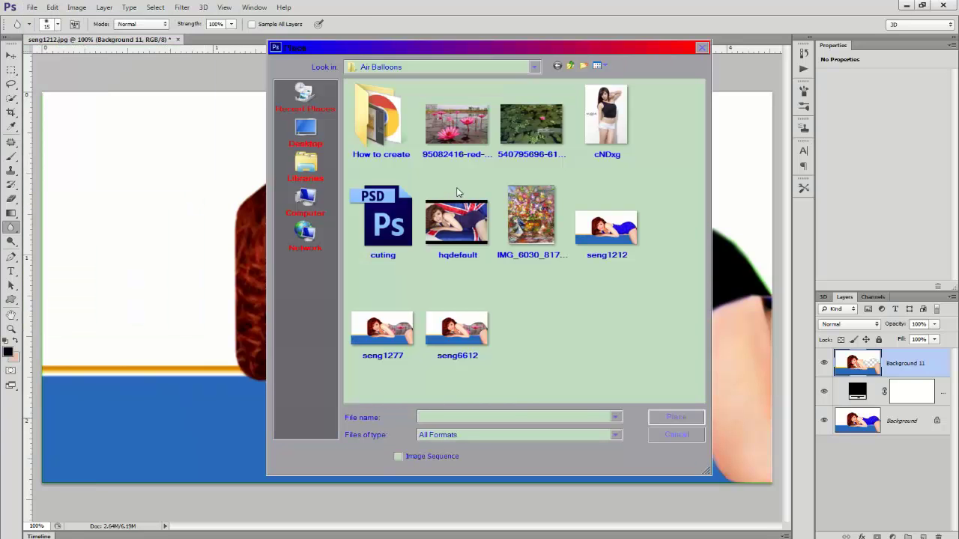
left_click(530, 119)
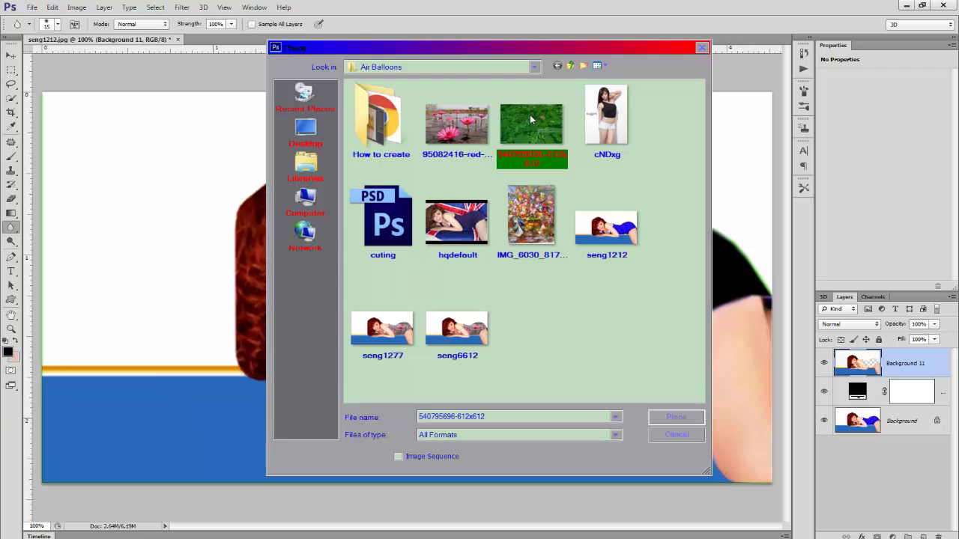
left_click(672, 417)
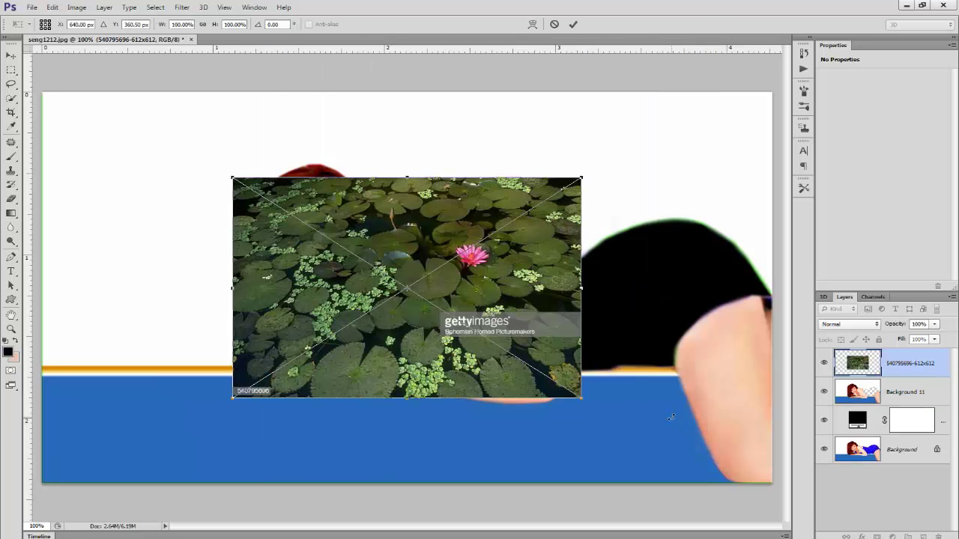
Step: Widen the placed lily-pad image to 130.39% over the dress area and stack it directly below Background 11
left_click_drag(580, 287, 633, 287)
left_click_drag(488, 287, 654, 291)
left_click_drag(398, 294, 344, 292)
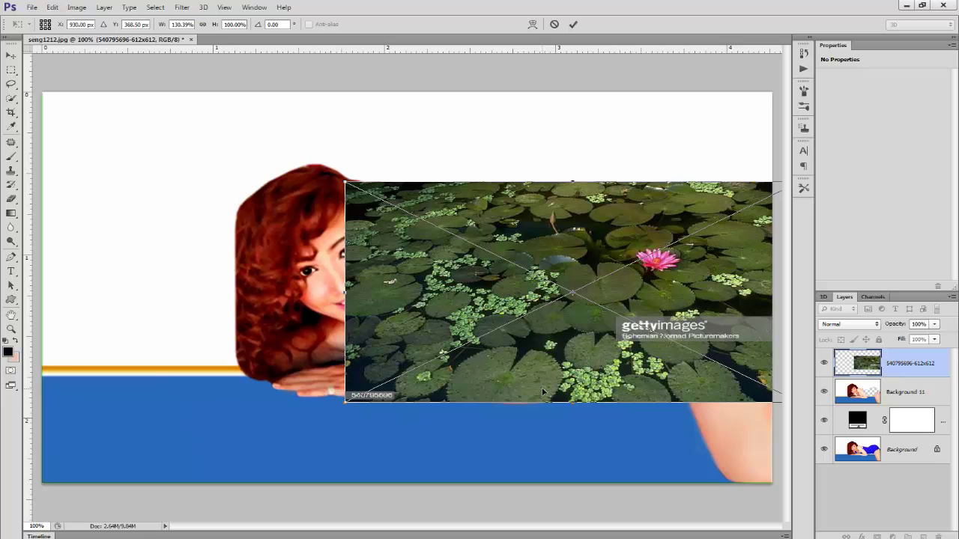
key("r")
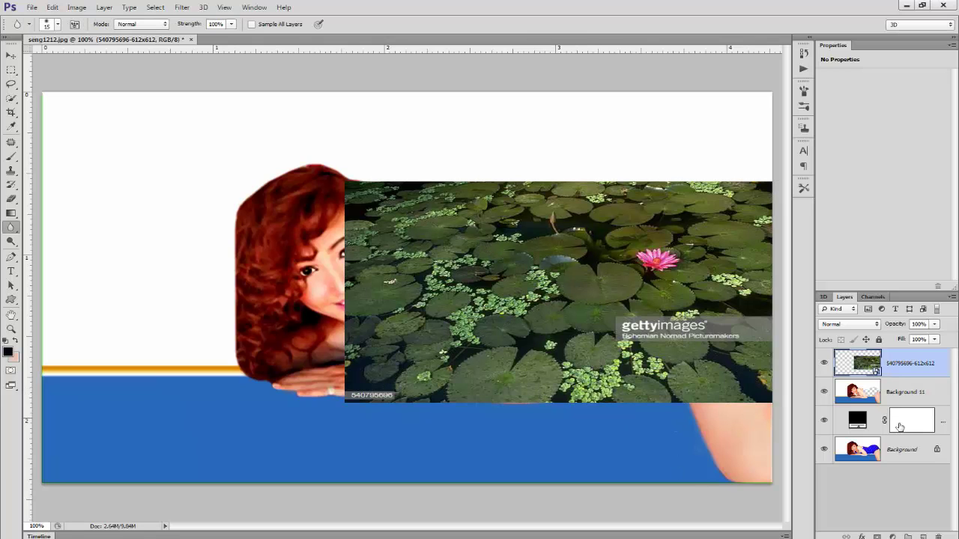
left_click_drag(902, 389, 893, 360)
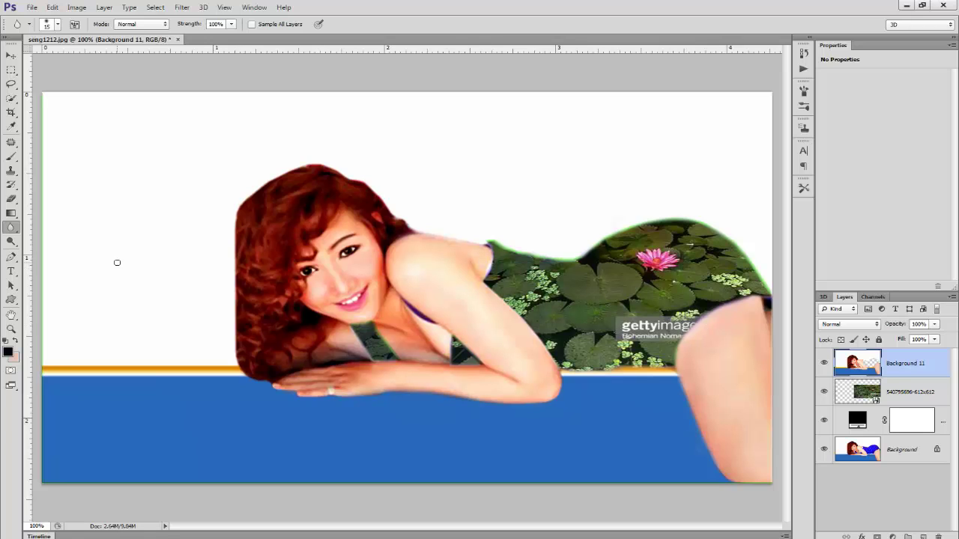
Step: Reposition the lily-pad image behind the dress cut-outs to X 898 px, Y 360.5 px using Free Transform
left_click(10, 57)
left_click_drag(571, 305, 575, 307)
left_click(876, 388)
right_click(877, 389)
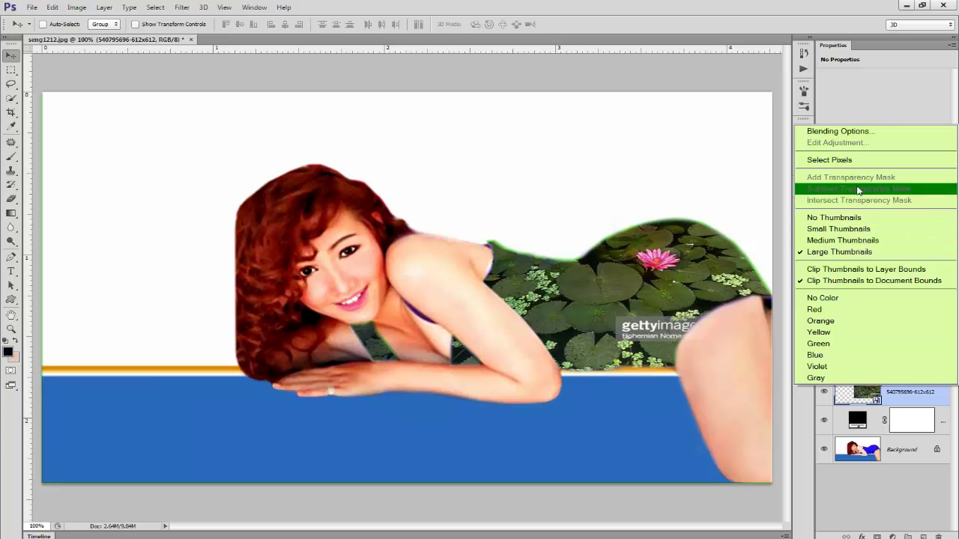
left_click(899, 405)
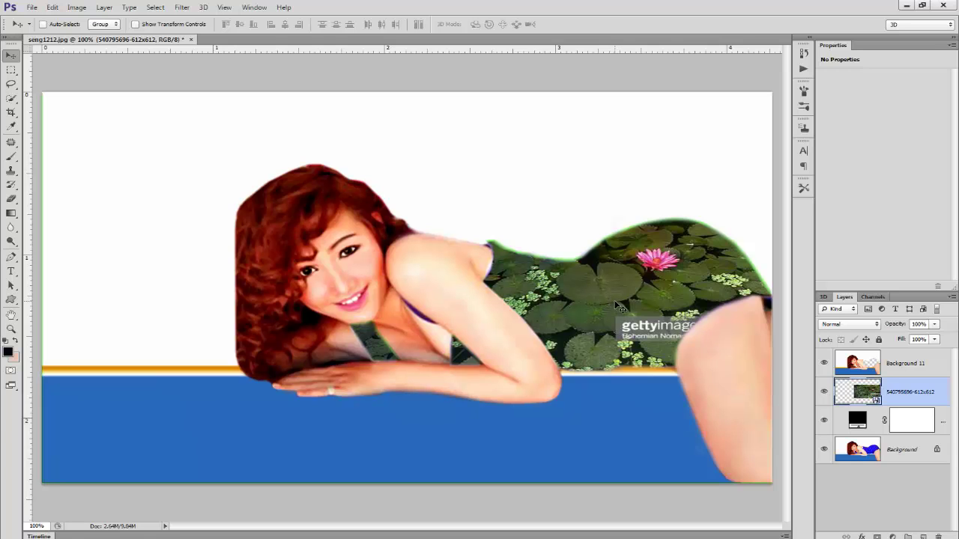
key("ctrl+t")
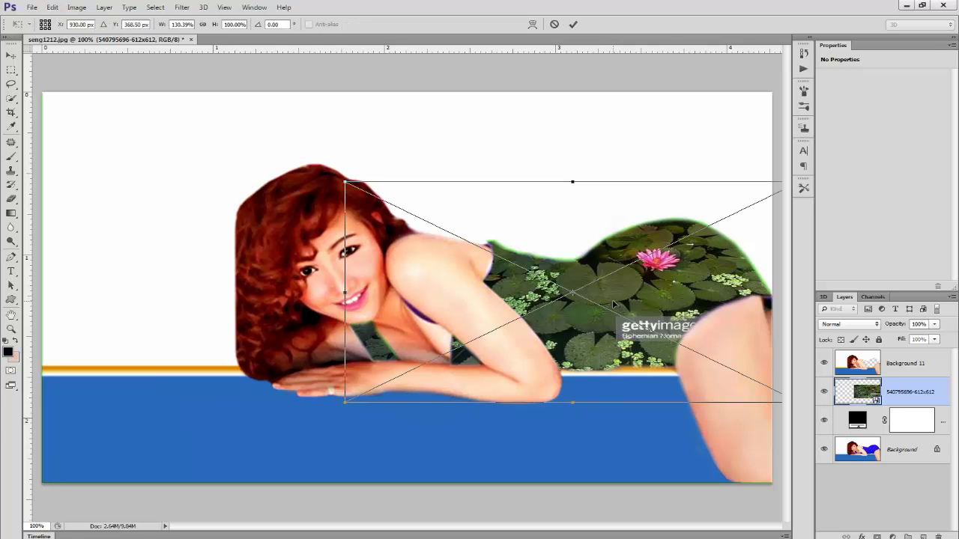
left_click_drag(615, 265, 595, 253)
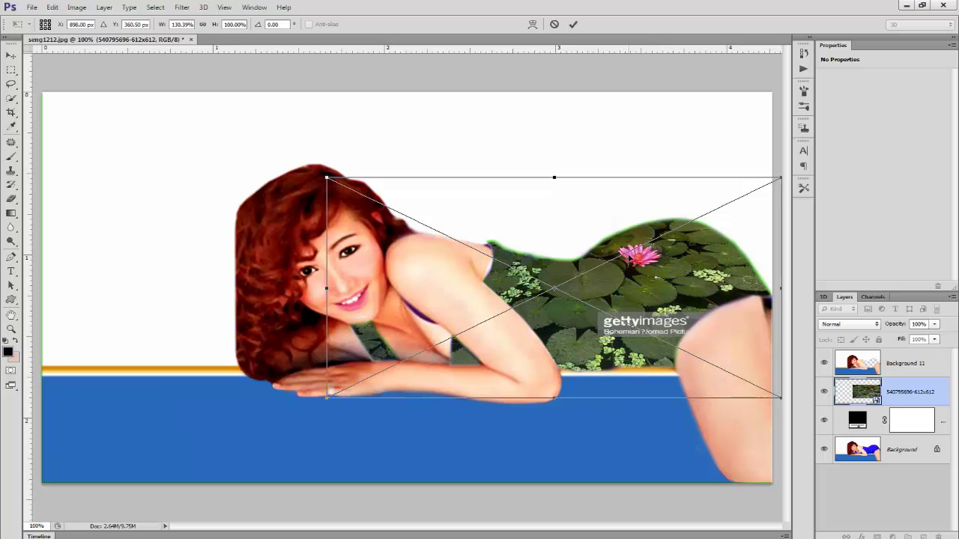
key("Return")
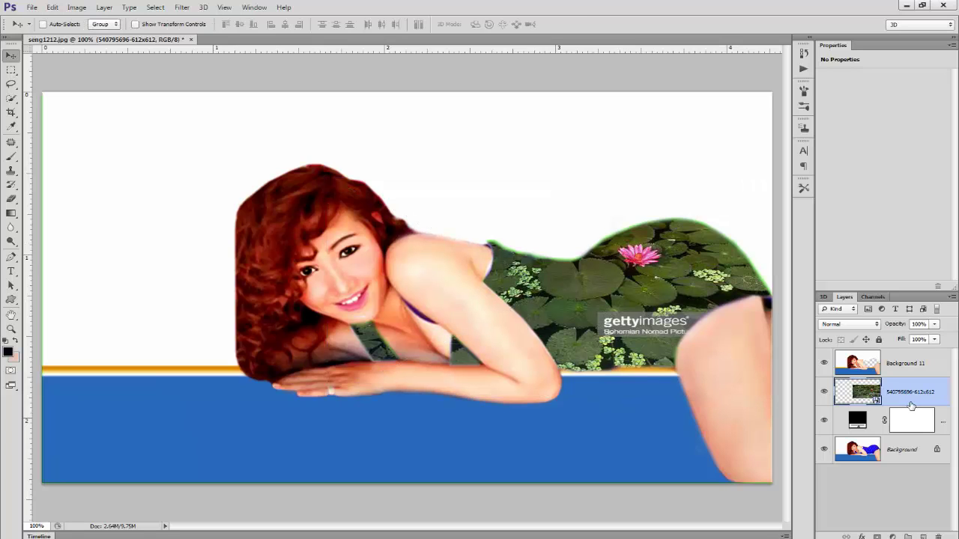
Step: Rasterize the lily-pad layer together with Background 11
right_click(854, 401)
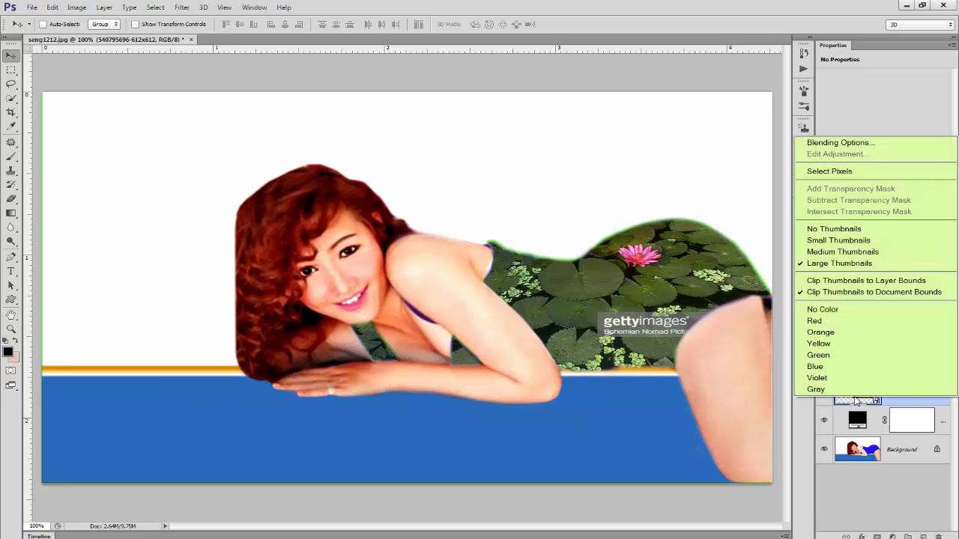
left_click(928, 403)
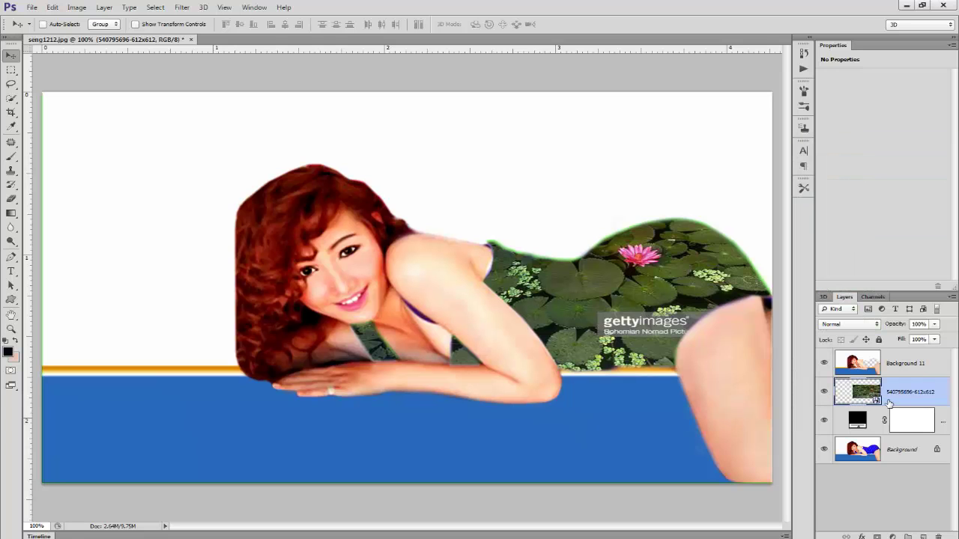
left_click(905, 365, "ctrl")
right_click(907, 371)
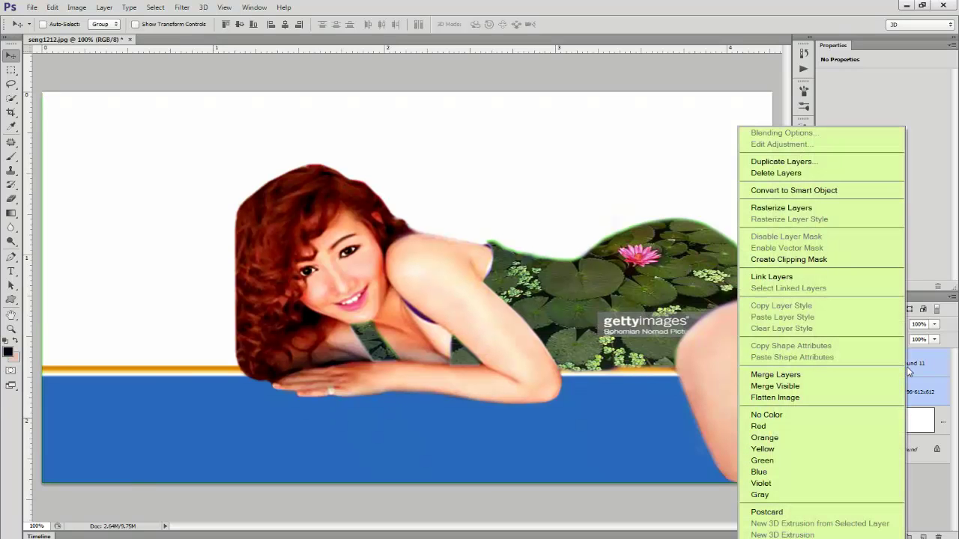
left_click(782, 208)
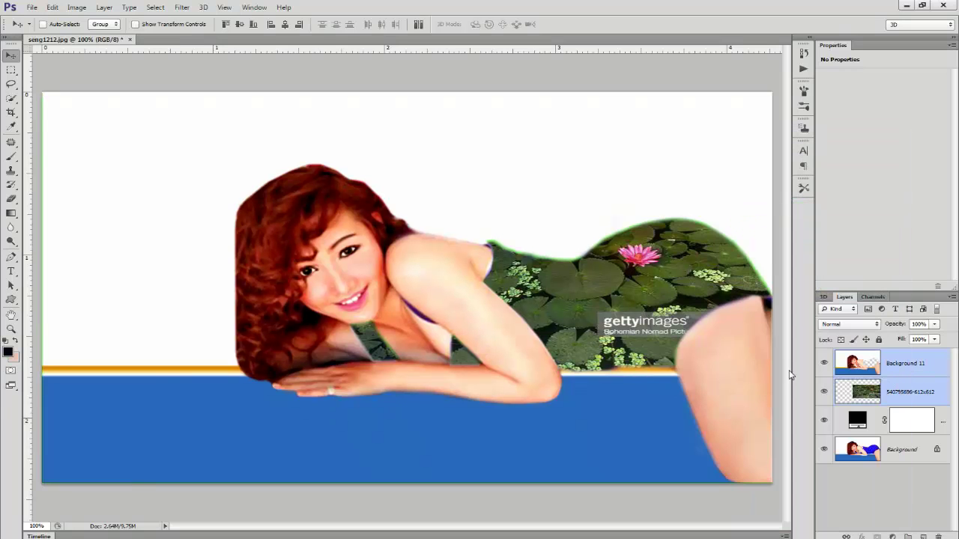
Step: Start a Hue/Saturation adjustment on the lily-pad layer alone and set its hue to +14
left_click(77, 7)
mouse_move(104, 8)
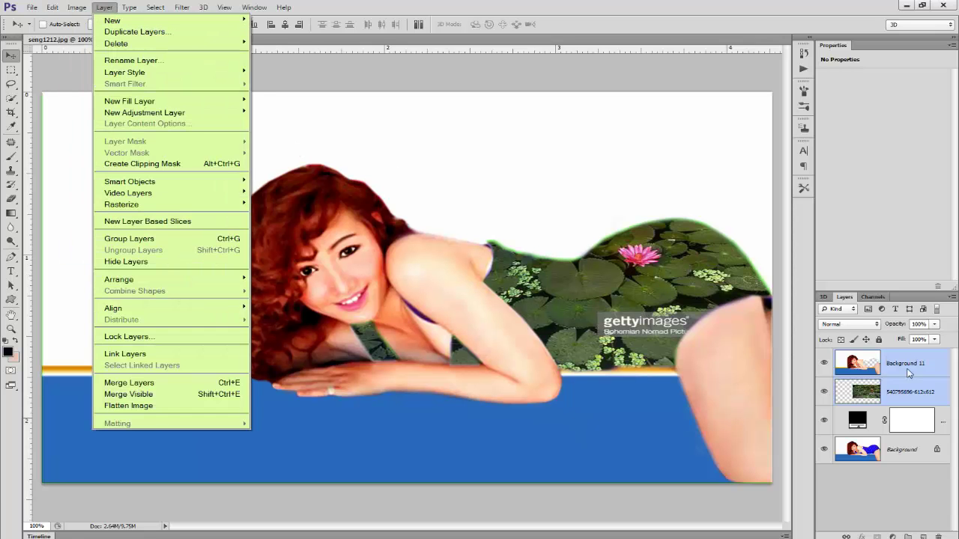
left_click(908, 372)
left_click(915, 386)
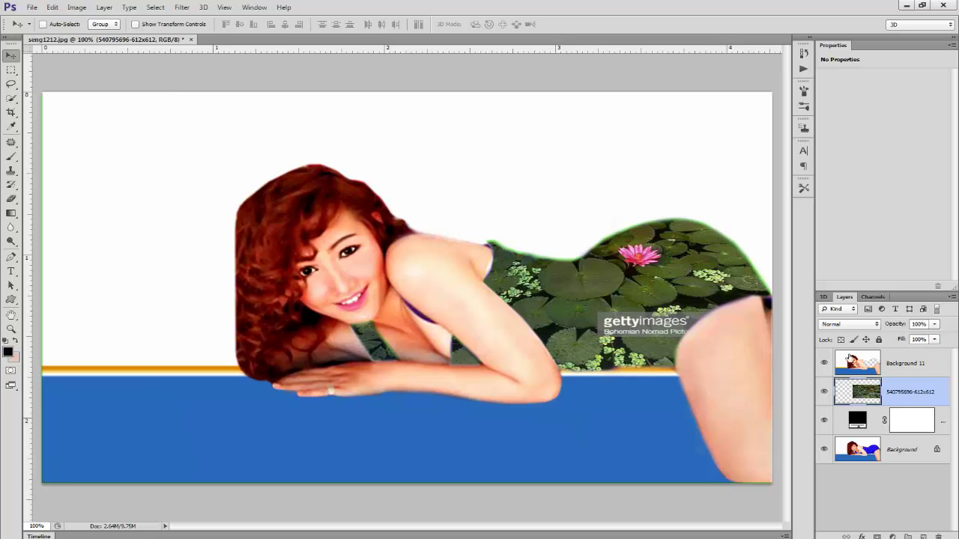
left_click(78, 9)
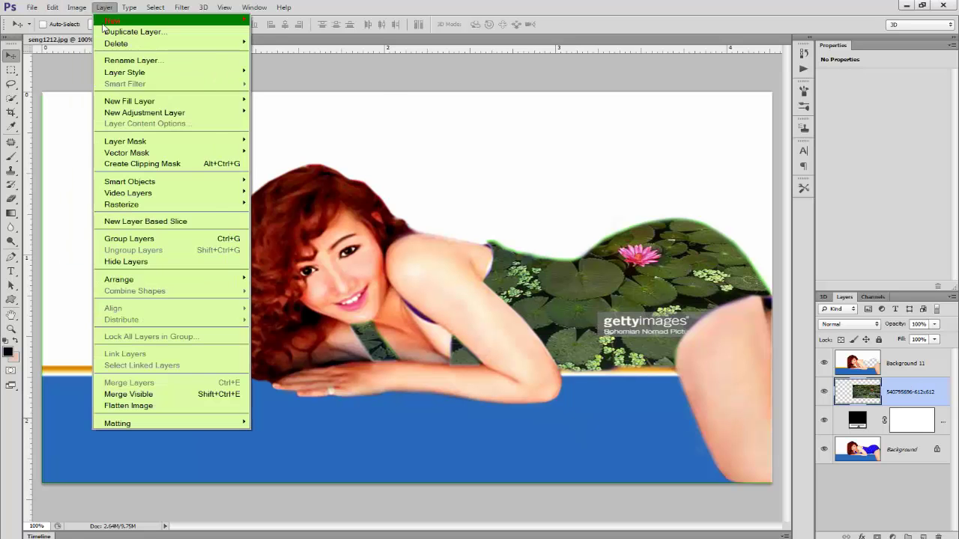
mouse_move(98, 37)
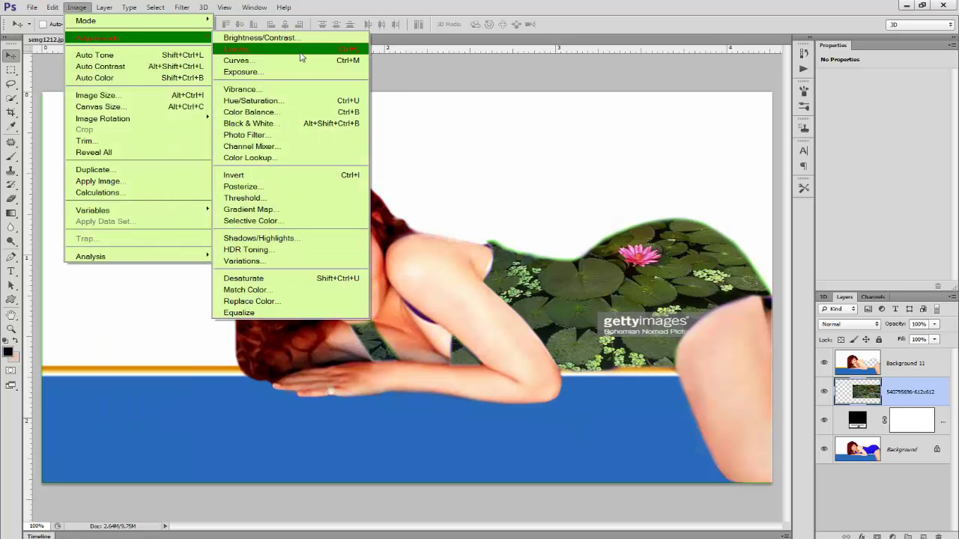
left_click(297, 100)
left_click_drag(776, 83, 797, 78)
left_click(758, 143)
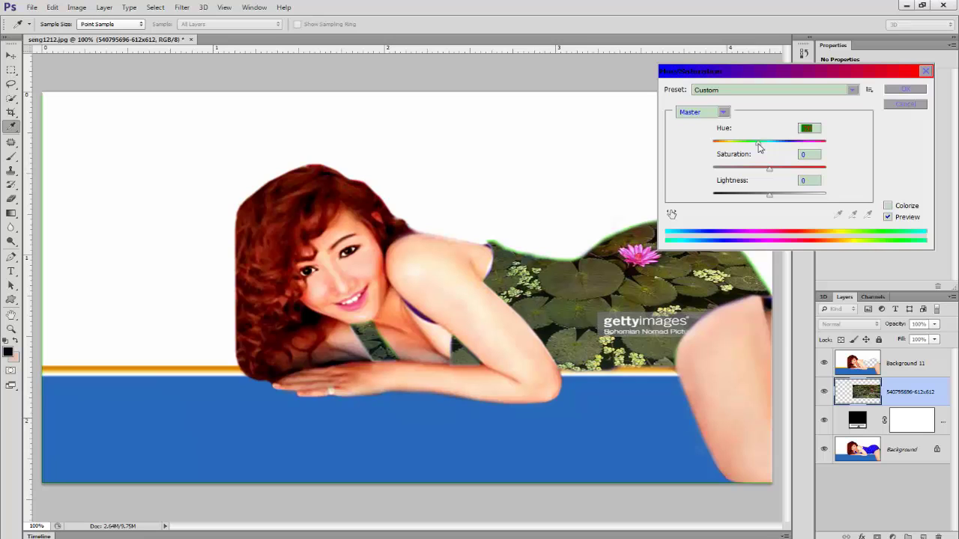
left_click(751, 142)
left_click_drag(755, 145, 779, 145)
Step: Set the lily-pad layer's saturation to +14, raise its lightness slightly and apply the adjustment
left_click(772, 169)
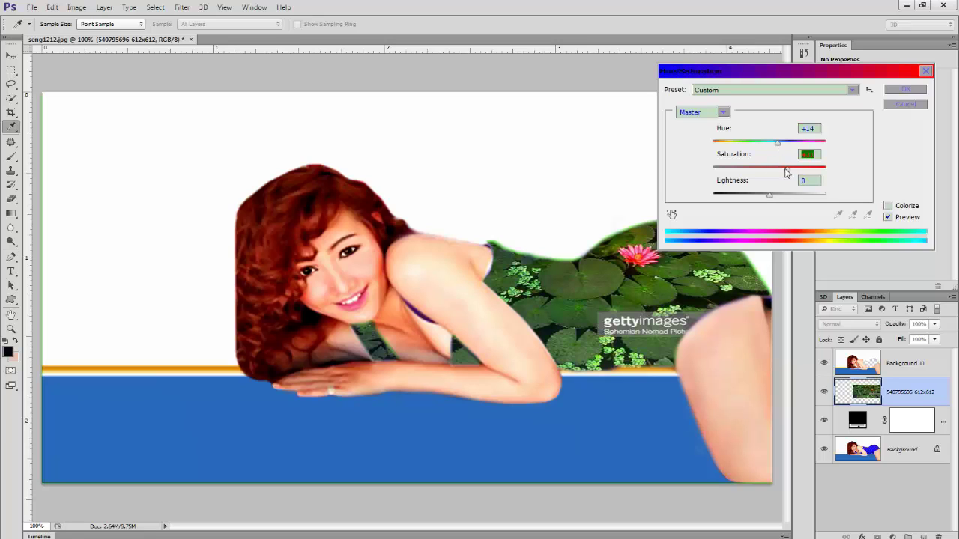
mouse_move(781, 199)
left_mouse_down()
mouse_move(757, 200)
mouse_move(776, 198)
left_mouse_up()
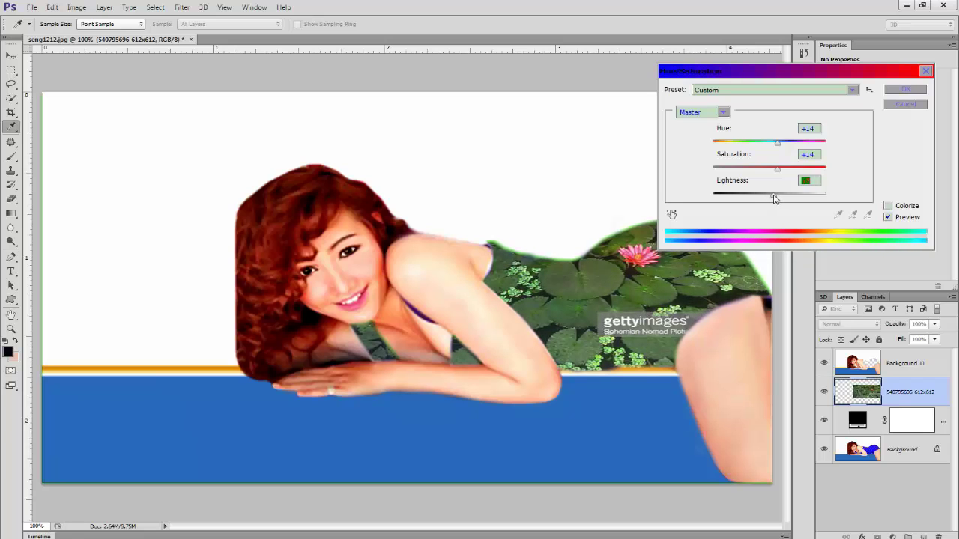
left_click(907, 90)
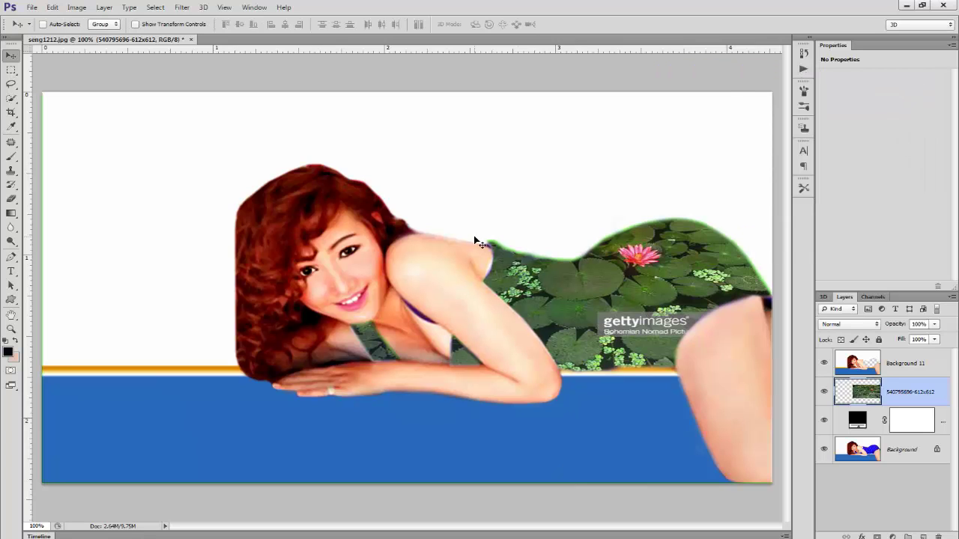
Step: Shade the dress's upper and lower edges on the lily-pad layer with a black 60 px brush at 35% opacity
left_click(12, 156)
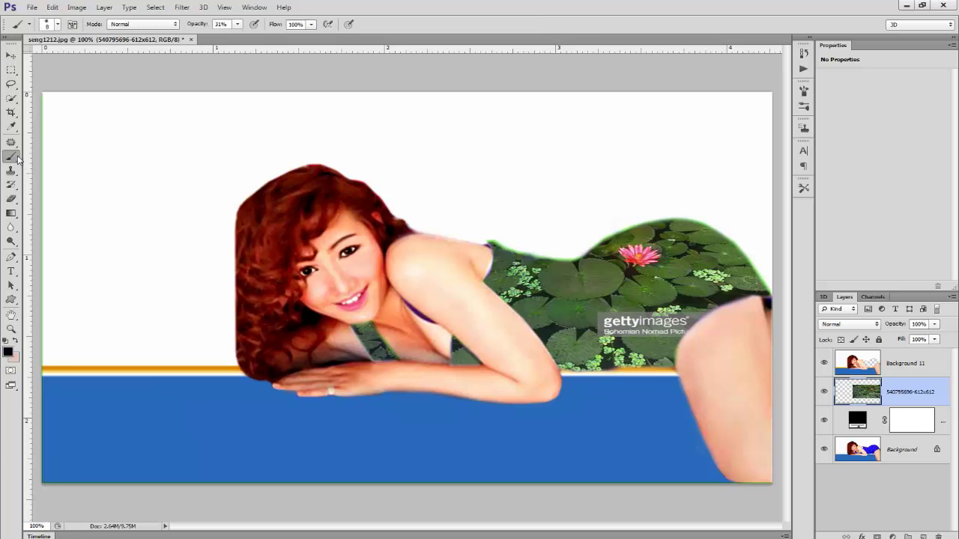
left_click(238, 24)
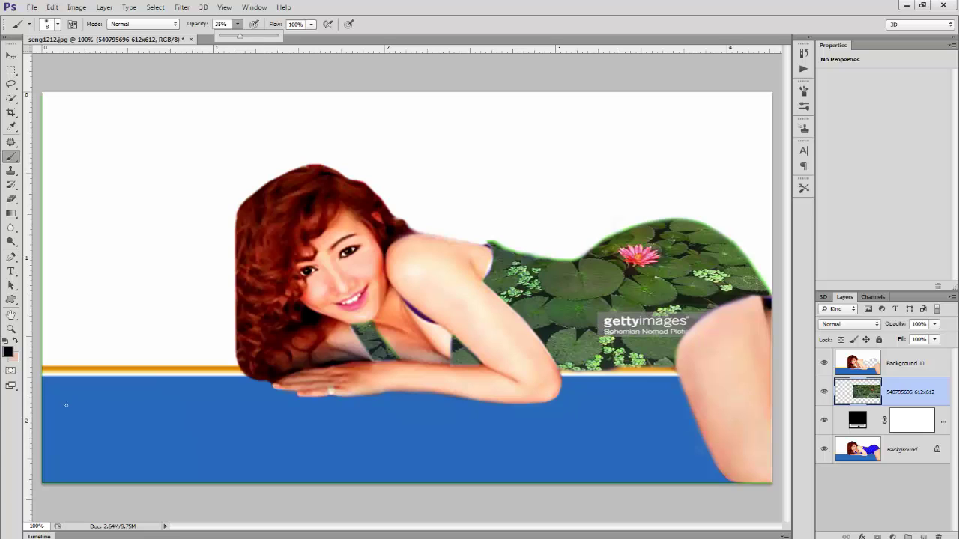
left_click(8, 351)
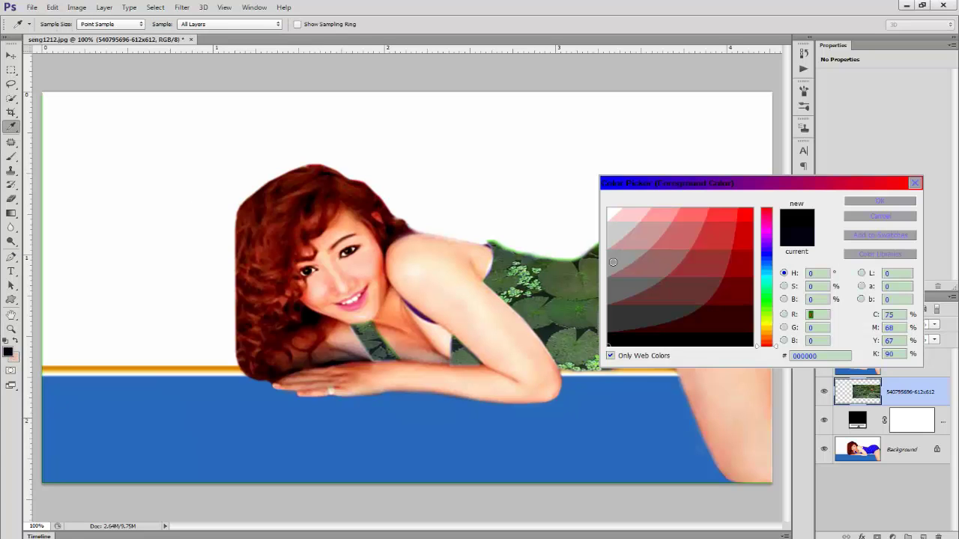
left_click(876, 202)
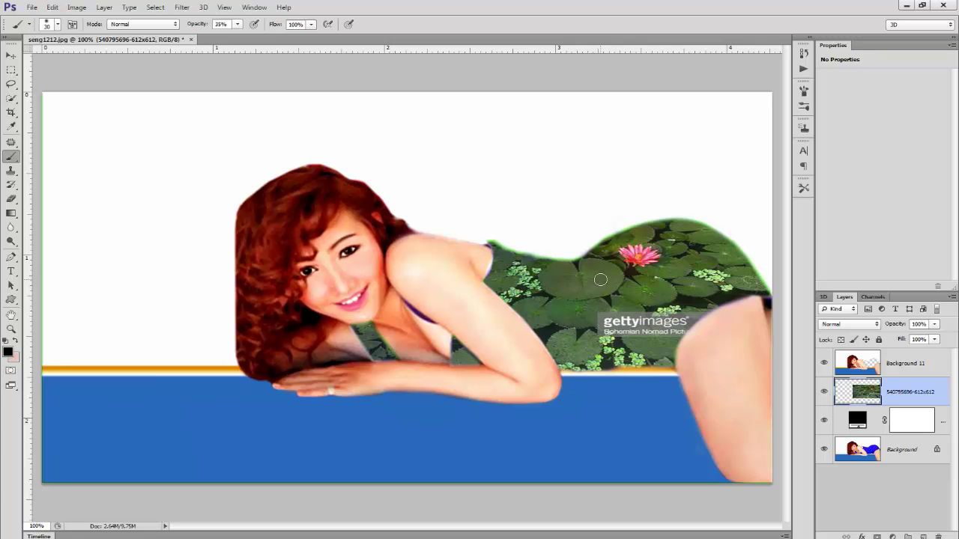
key("bracketright")
key("bracketright")
key("bracketright")
mouse_move(665, 233)
left_mouse_down()
mouse_move(620, 244)
mouse_move(698, 236)
mouse_move(738, 268)
mouse_move(698, 241)
mouse_move(762, 271)
mouse_move(762, 285)
mouse_move(741, 276)
mouse_move(745, 289)
mouse_move(730, 299)
mouse_move(566, 300)
mouse_move(602, 257)
mouse_move(538, 263)
mouse_move(495, 248)
left_mouse_up()
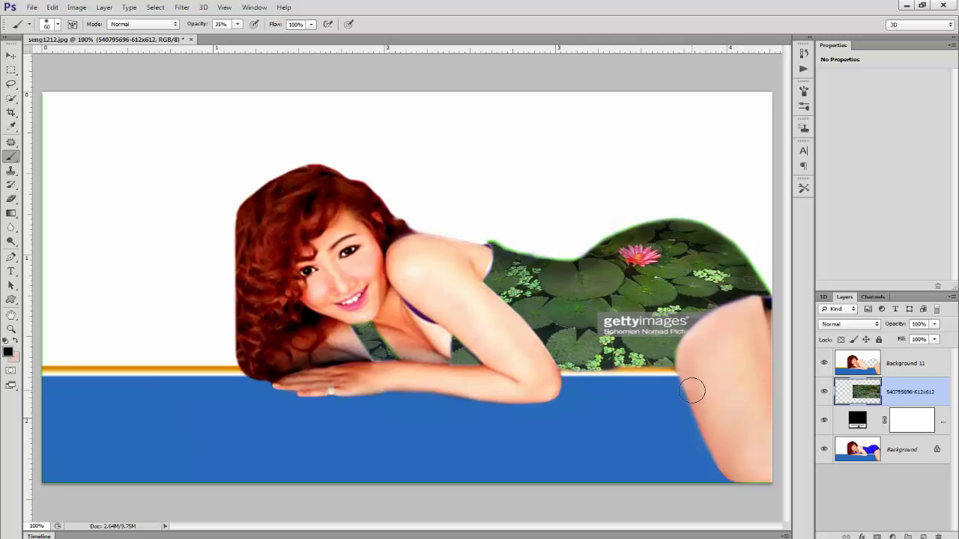
left_click_drag(667, 370, 614, 363)
mouse_move(674, 364)
left_mouse_down()
mouse_move(596, 364)
mouse_move(640, 357)
mouse_move(662, 362)
mouse_move(592, 368)
mouse_move(622, 367)
left_mouse_up()
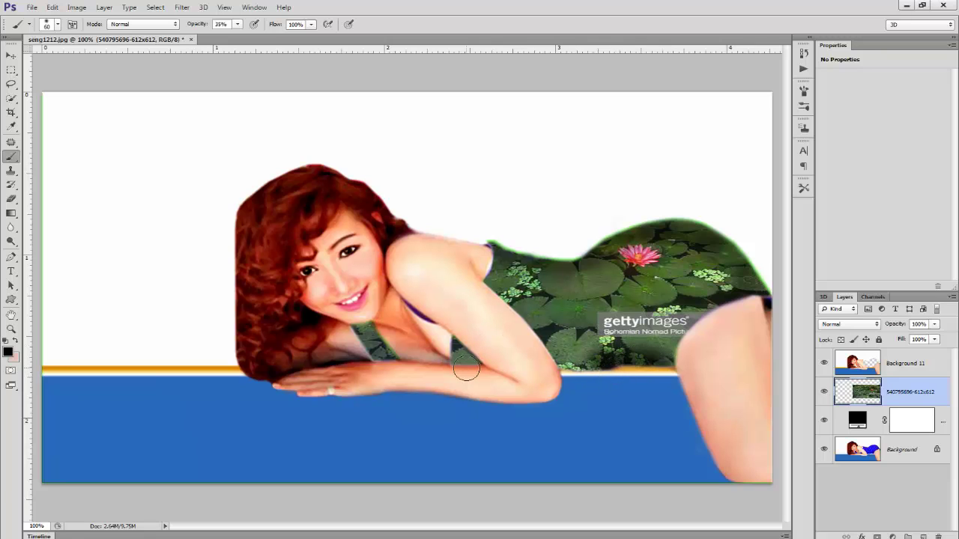